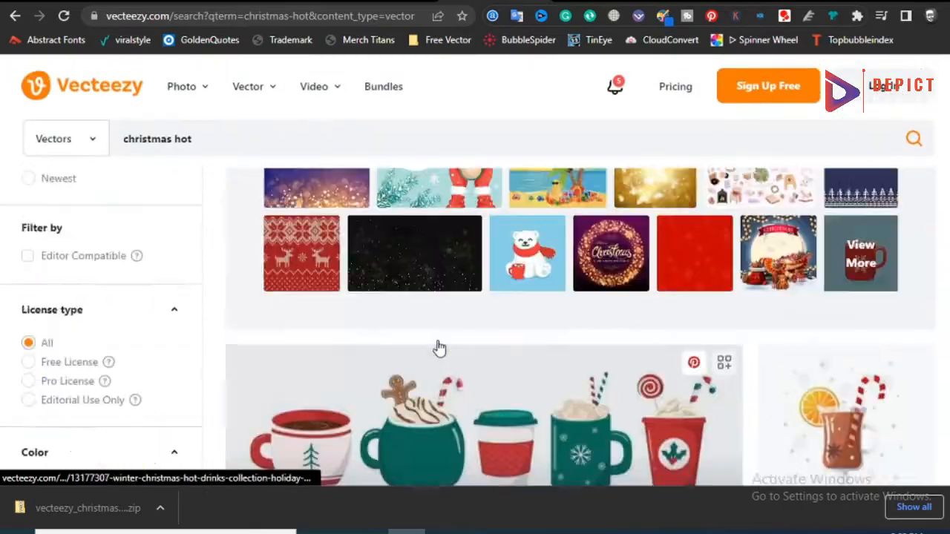
Browse the Vecteezy vector results for "christmas hot" to find hot drink artwork
scroll(438, 347, "down", 15)
scroll(442, 348, "down", 12)
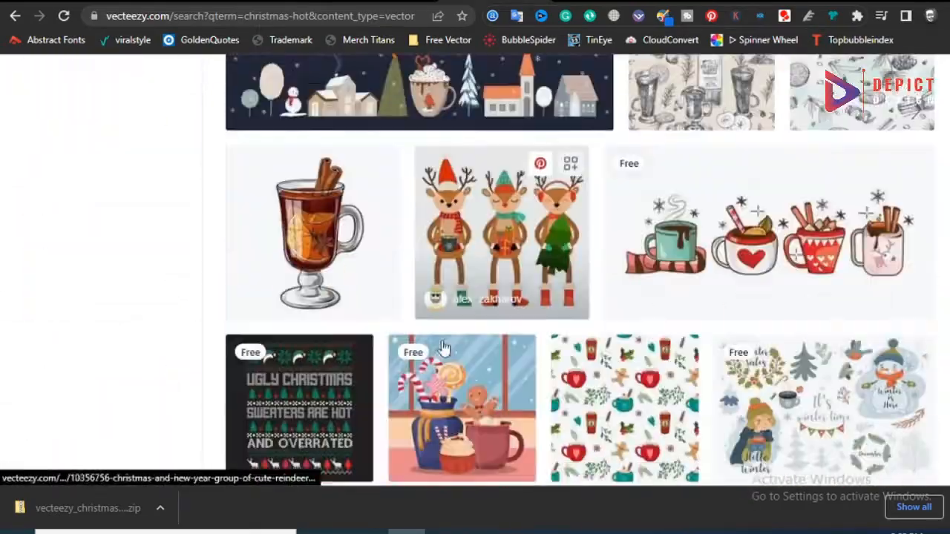
scroll(460, 319, "down", 10)
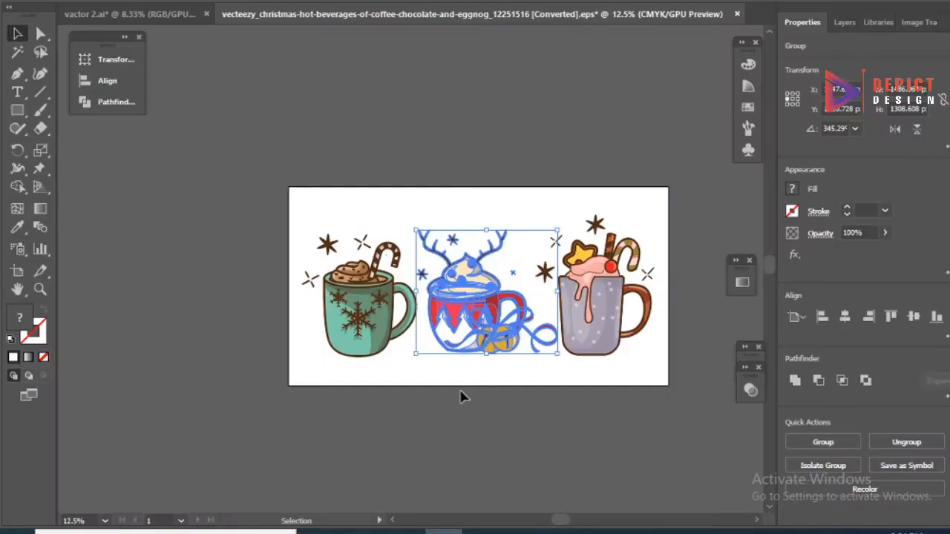
Bring the reindeer mug artwork into vactor 2.ai, centre it horizontally, and enlarge it between the guides on the artboard's upper part
left_click_drag(460, 394, 448, 260)
left_click(128, 82)
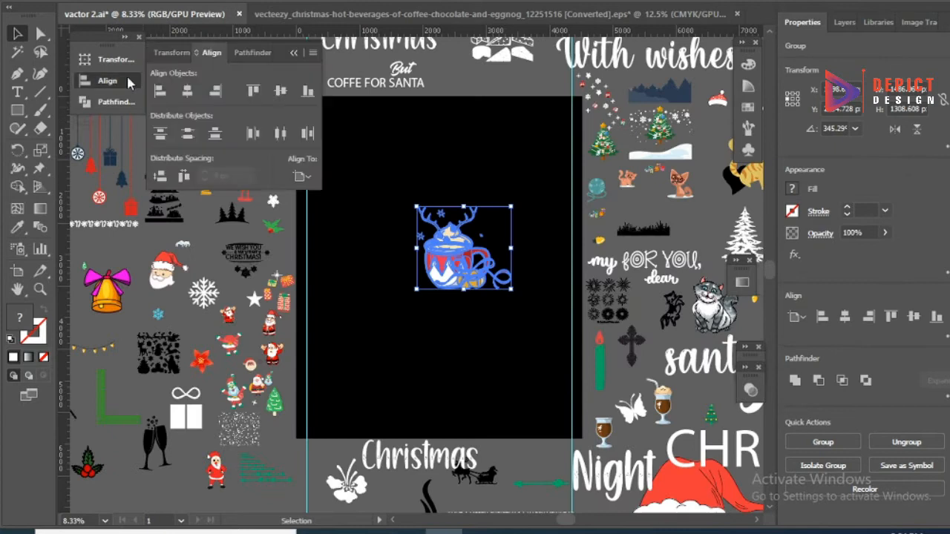
left_click(280, 90)
left_click_drag(489, 309, 571, 386)
left_click(524, 263)
left_click_drag(458, 269, 458, 232)
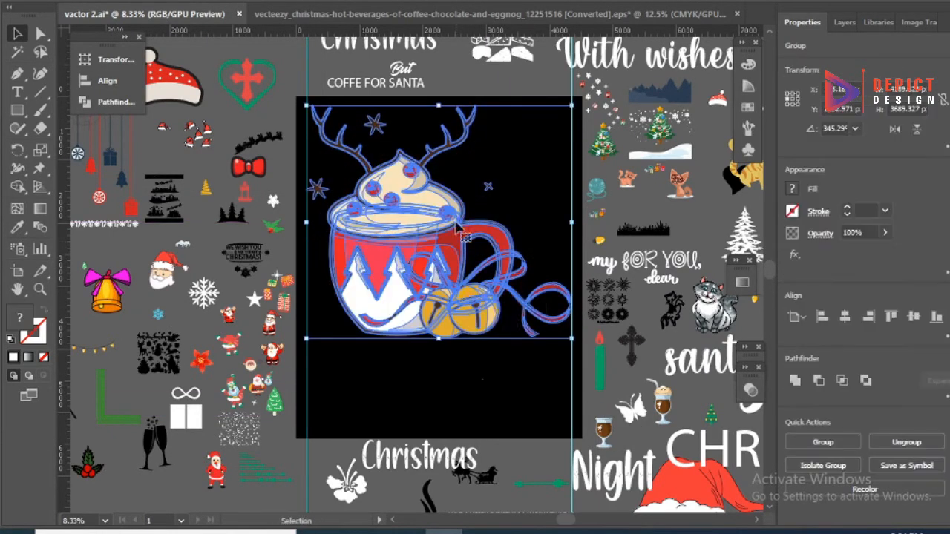
Recolour the three brown stars around the mug with the mug's pinkish red, working inside the artwork group
left_click(481, 371)
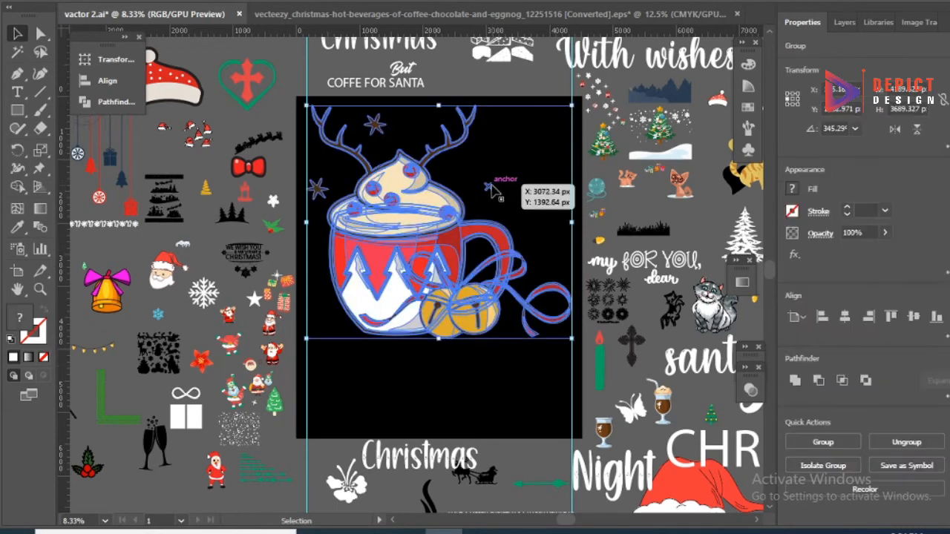
double_click(492, 187)
left_click(492, 187)
left_click_drag(456, 191, 310, 195)
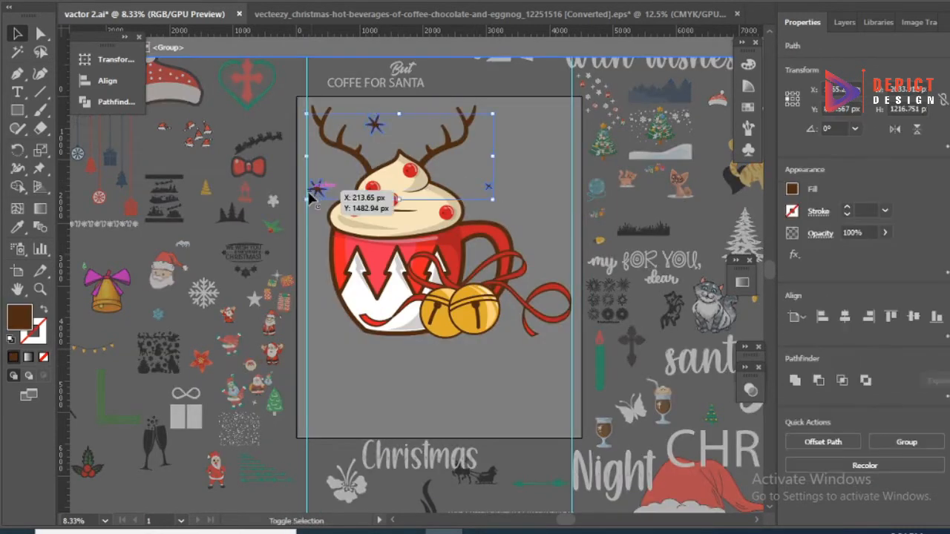
left_click(354, 297)
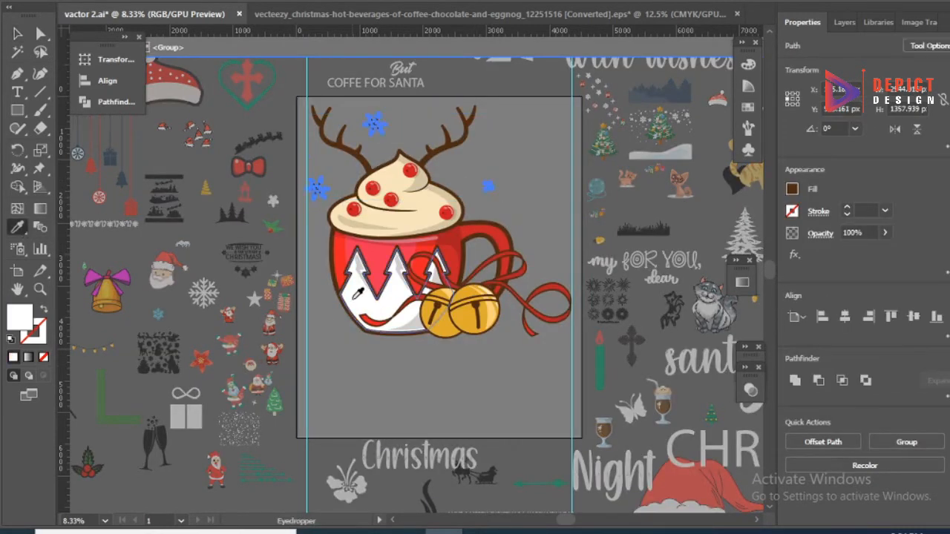
left_click(364, 369)
left_click(316, 190)
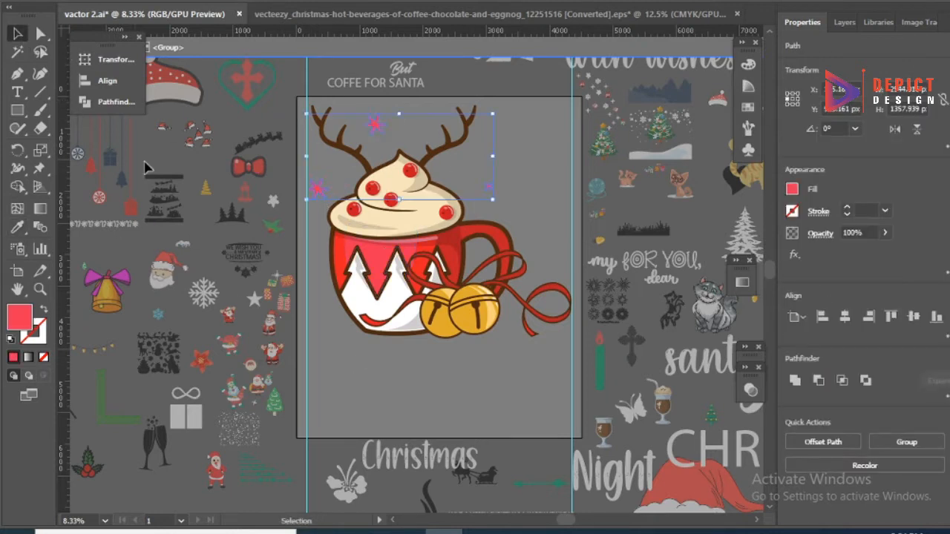
left_click(341, 361)
double_click(341, 361)
Copy the word COFFE from the COFFE FOR SANTA text and place it separately right of the antlers on the artboard
scroll(346, 361, "up", 2)
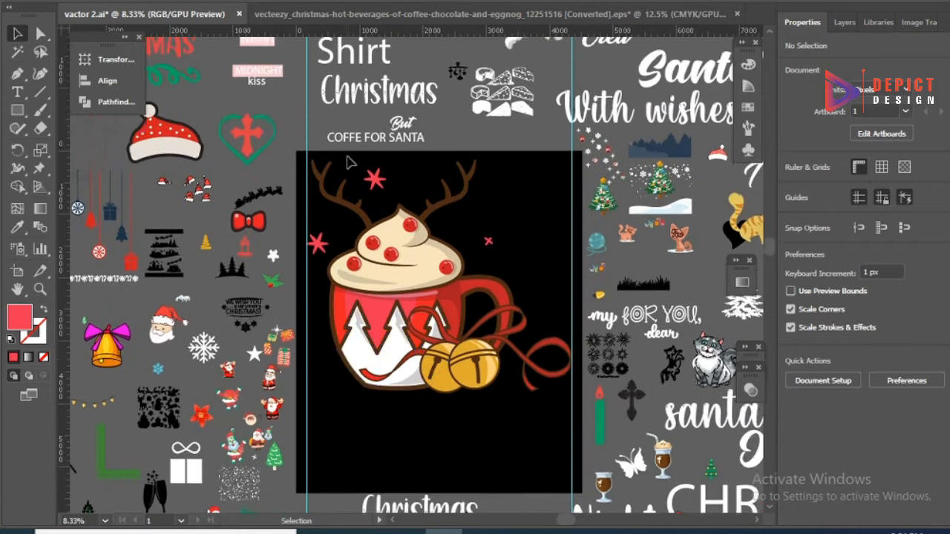
scroll(353, 169, "up", 1)
double_click(366, 143)
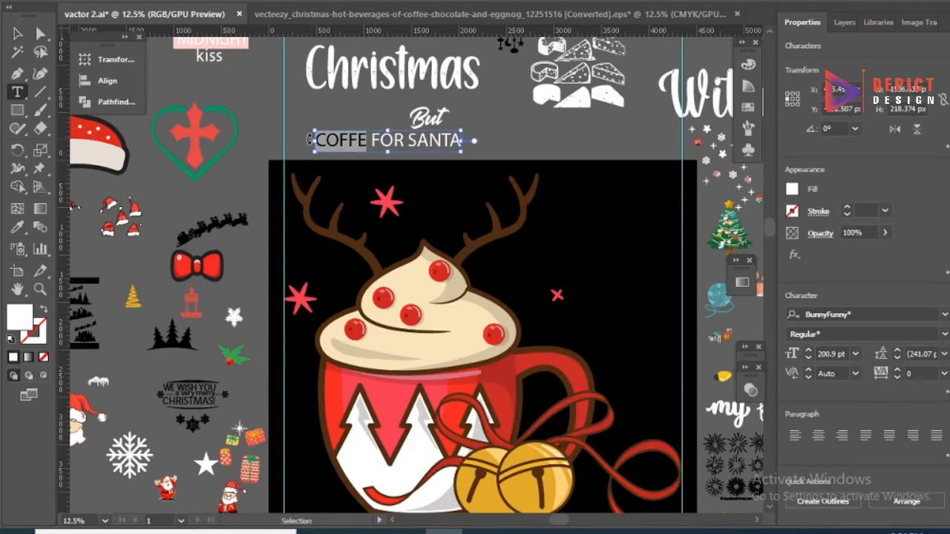
left_click(17, 35)
left_click_drag(411, 277, 590, 252)
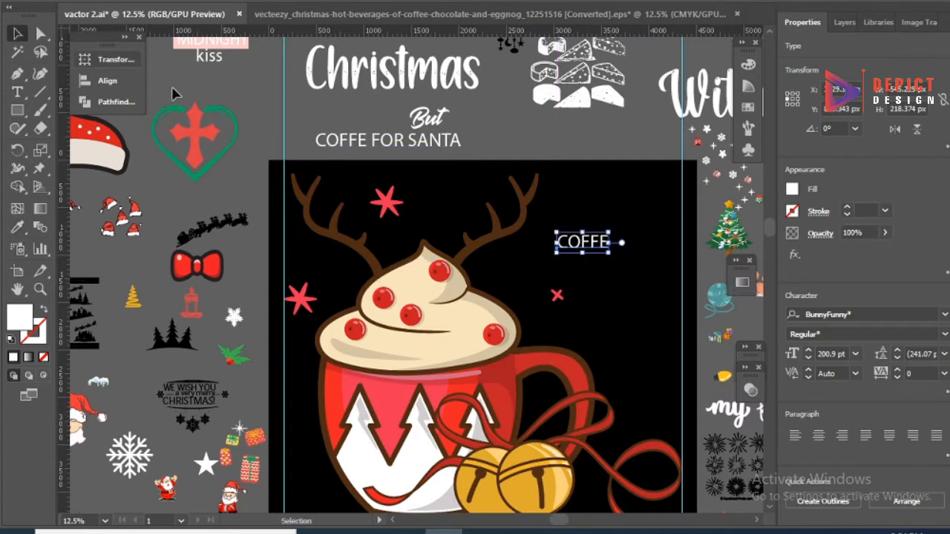
Copy the word FOR from the COFFE FOR SANTA text and place it separately beneath COFFE
left_click(407, 167)
double_click(387, 143)
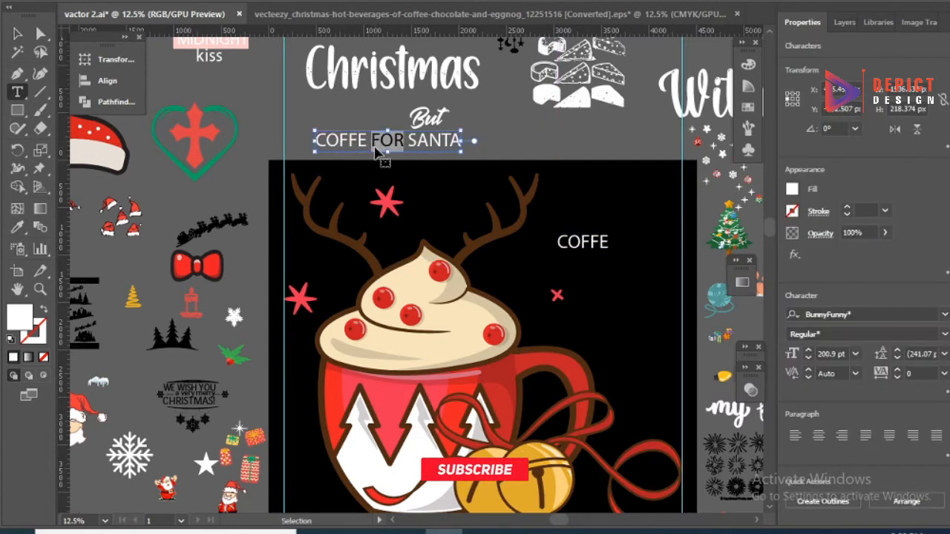
key("ctrl+c")
key("Escape")
key("ctrl+shift+a")
key("ctrl+v")
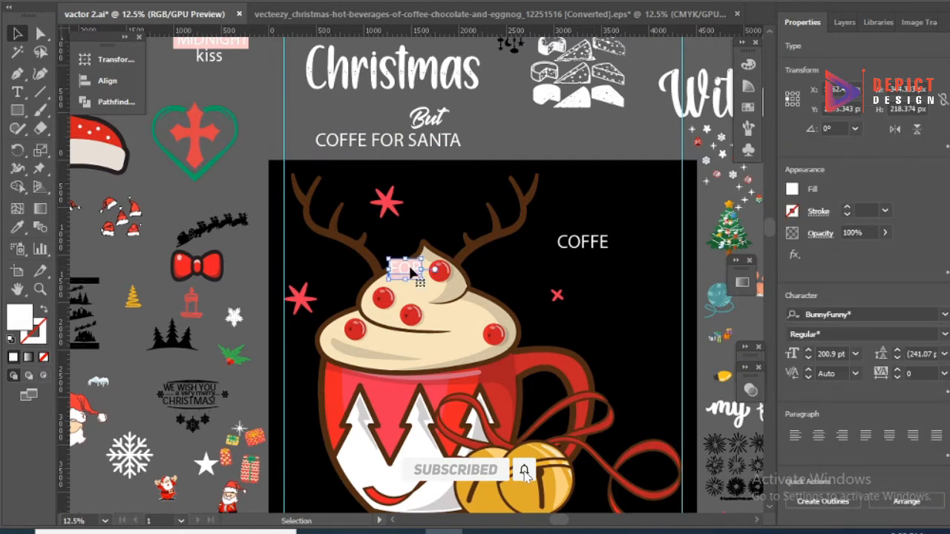
key("i")
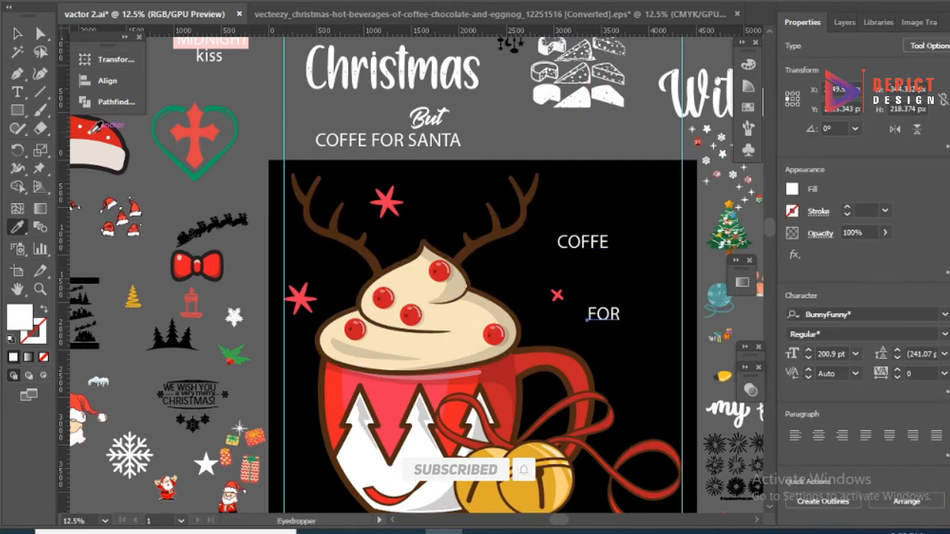
Copy the word SANTA from the COFFE FOR SANTA text and place it separately beneath FOR
left_click(17, 35)
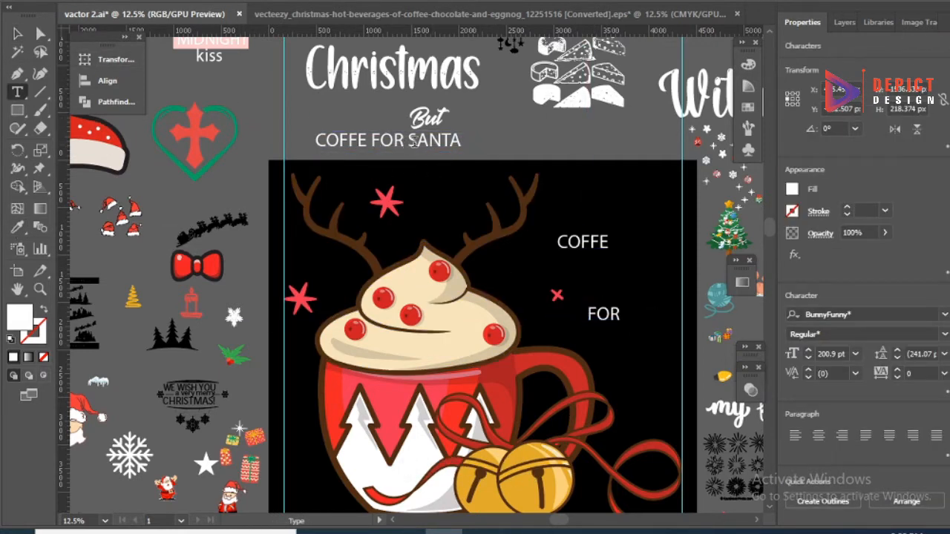
key("ctrl+c")
key("Escape")
key("ctrl+shift+a")
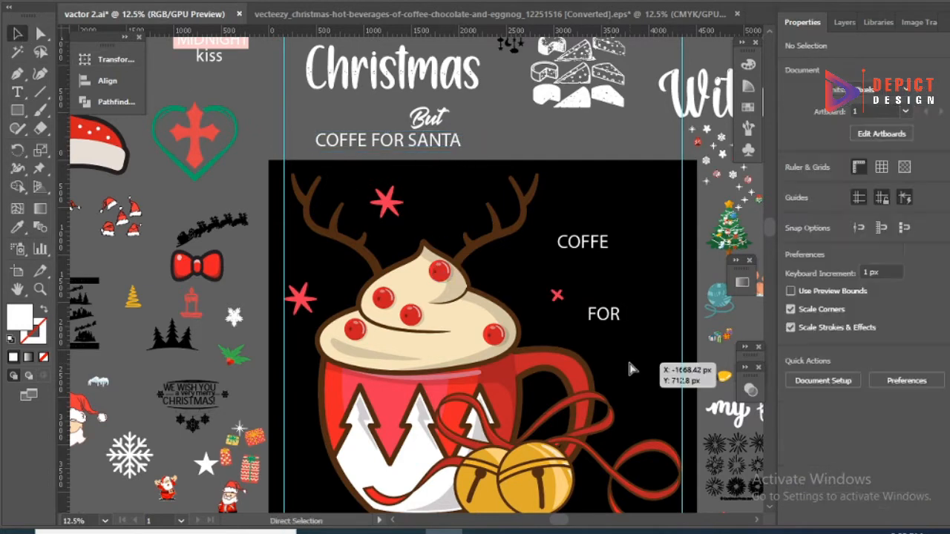
key("ctrl+v")
left_click_drag(423, 284, 645, 377)
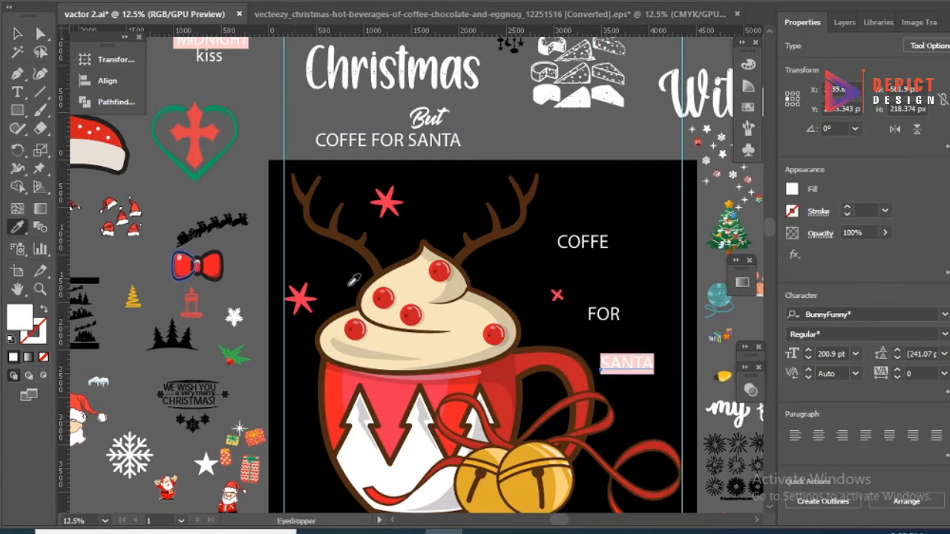
Move SANTA below the mug and enlarge it, and move FOR down beside the mug's handle
scroll(526, 458, "down", 3)
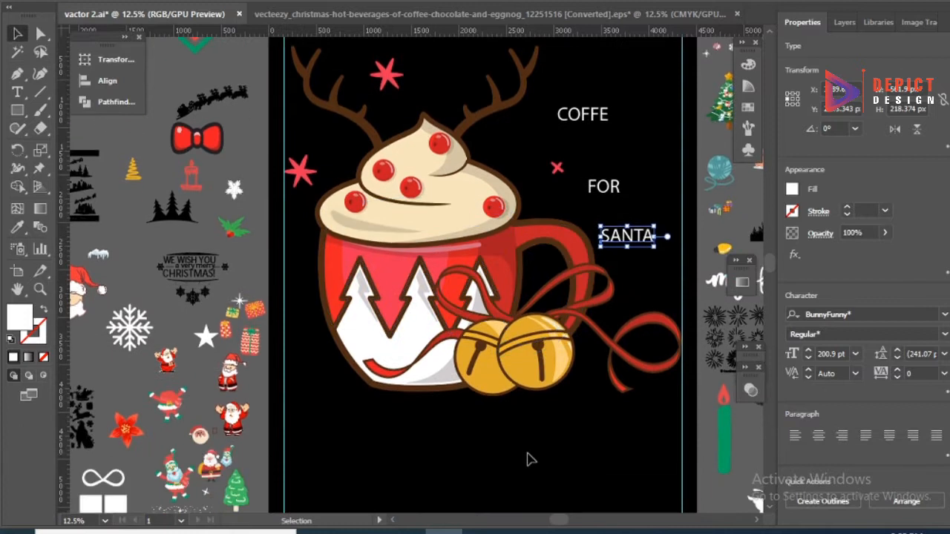
left_click(485, 413)
scroll(517, 332, "down", 1)
left_click(583, 255)
left_click_drag(583, 255, 583, 430)
left_click(553, 176)
left_click_drag(568, 183, 592, 295)
Enlarge COFFE to about 577 pt, change it to lowercase, and set its font to Sunlight
left_click(550, 176)
key("ctrl+=")
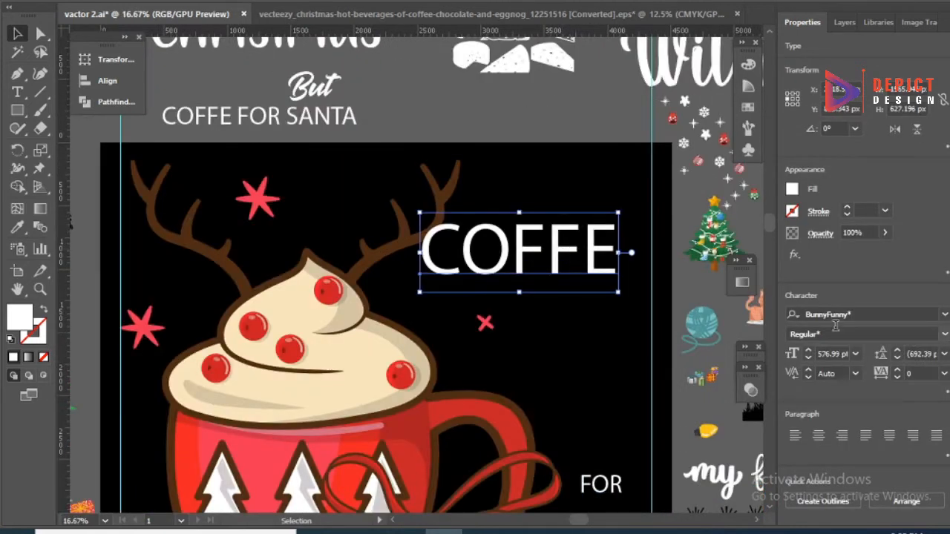
left_click(944, 314)
scroll(674, 410, "up", 5)
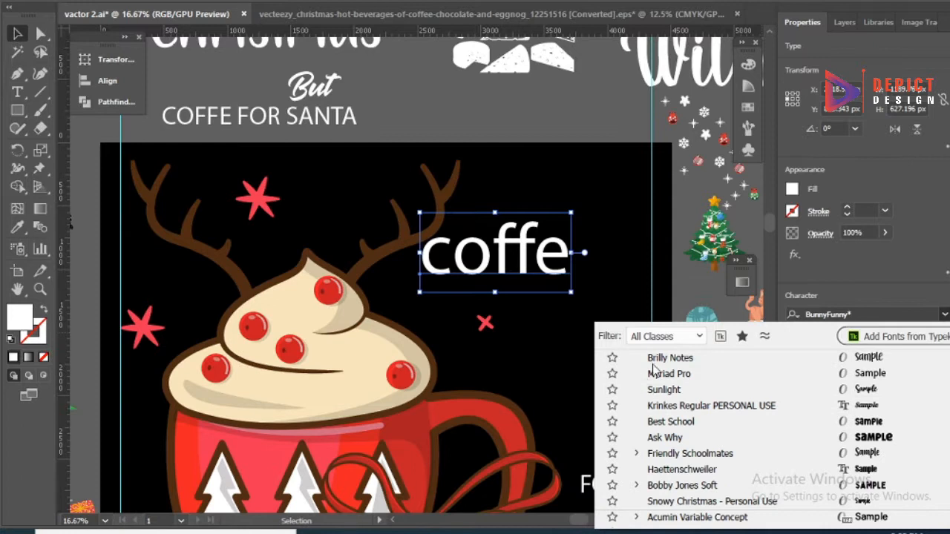
left_click(662, 391)
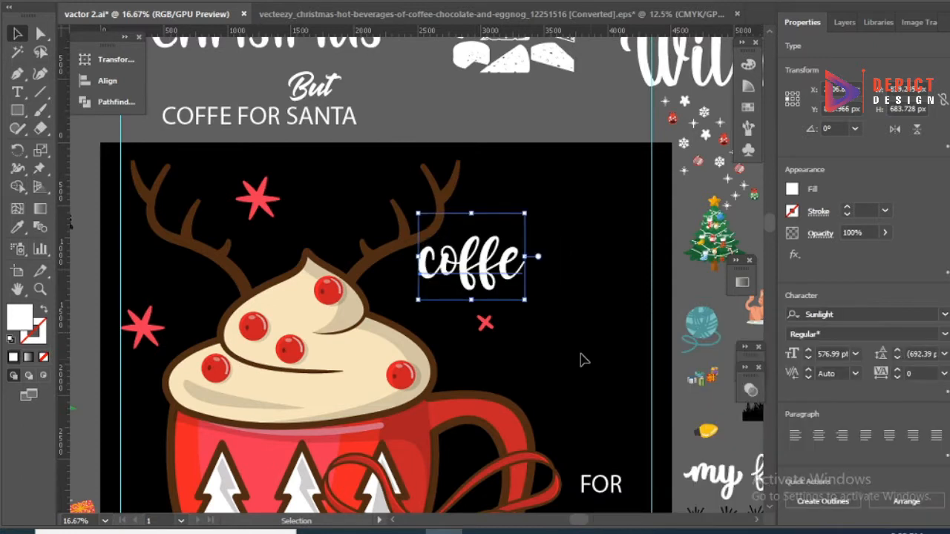
left_click(558, 349)
Replace the first letter of coffe with a capital C
left_click(492, 272)
double_click(432, 262)
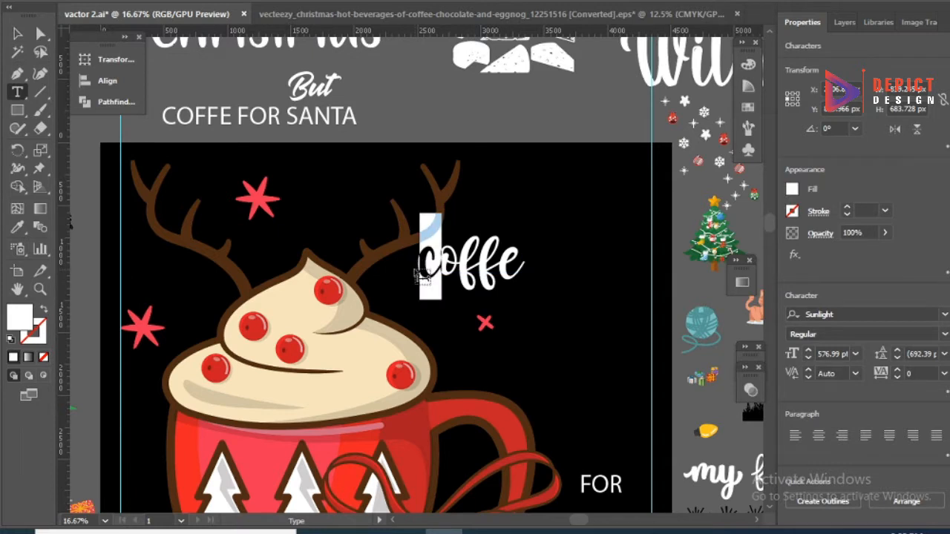
type("C")
left_click(18, 35)
left_click(546, 261)
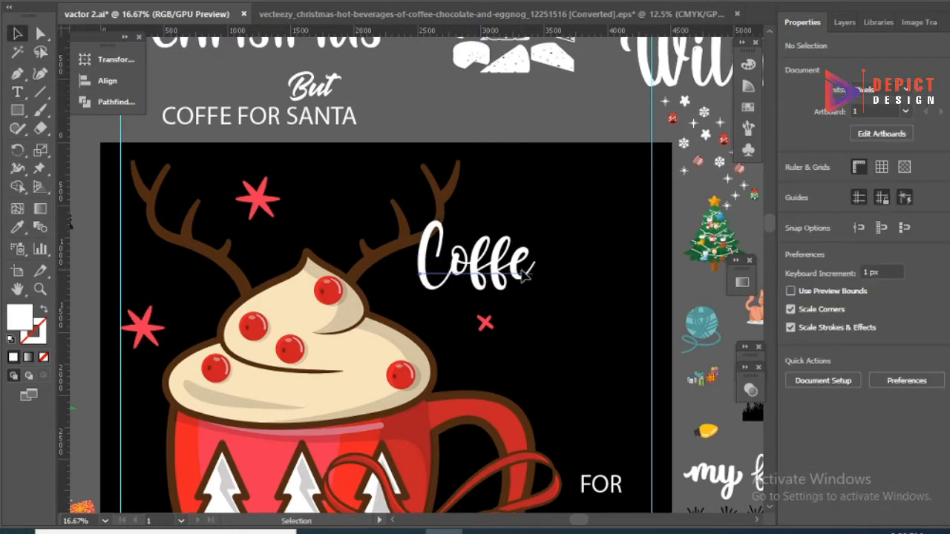
Enlarge Coffe to about 924 pt and position it right of the whipped cream, near the guide
left_click(523, 271)
left_click_drag(535, 300, 598, 326)
left_click_drag(502, 286, 533, 322)
left_click(492, 331)
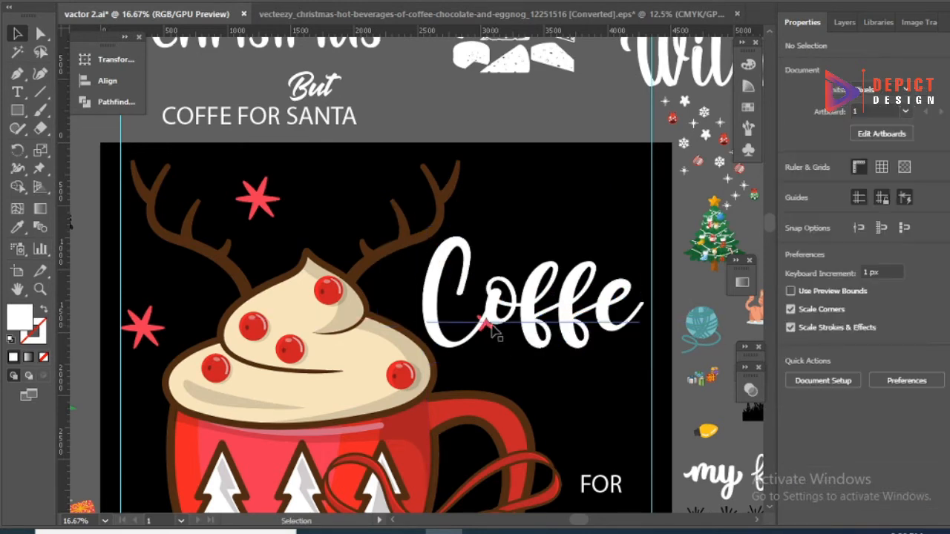
Enlarge FOR to about 307 pt and set its font to Brilly Notes
scroll(489, 327, "up", 1)
scroll(512, 371, "down", 3)
scroll(492, 346, "up", 3)
left_click_drag(556, 339, 596, 277)
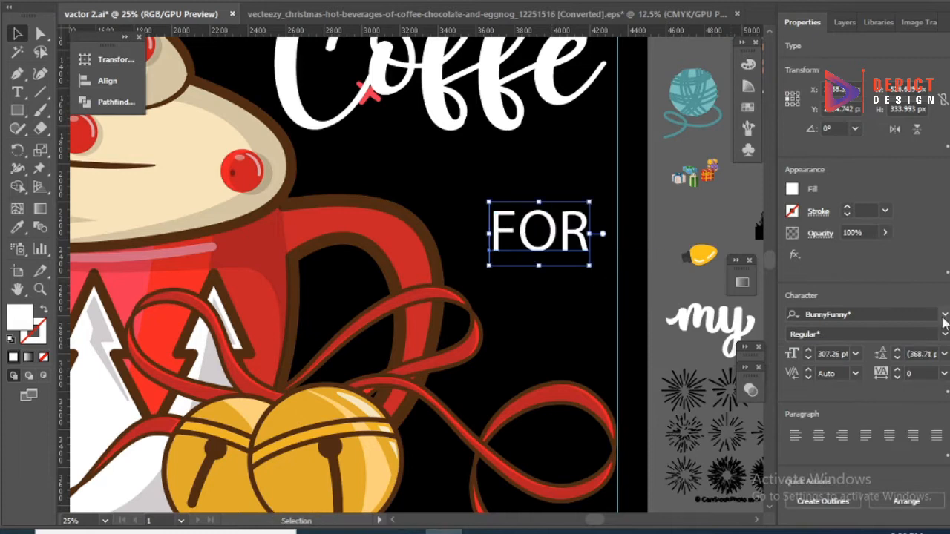
left_click(944, 319)
scroll(683, 412, "up", 10)
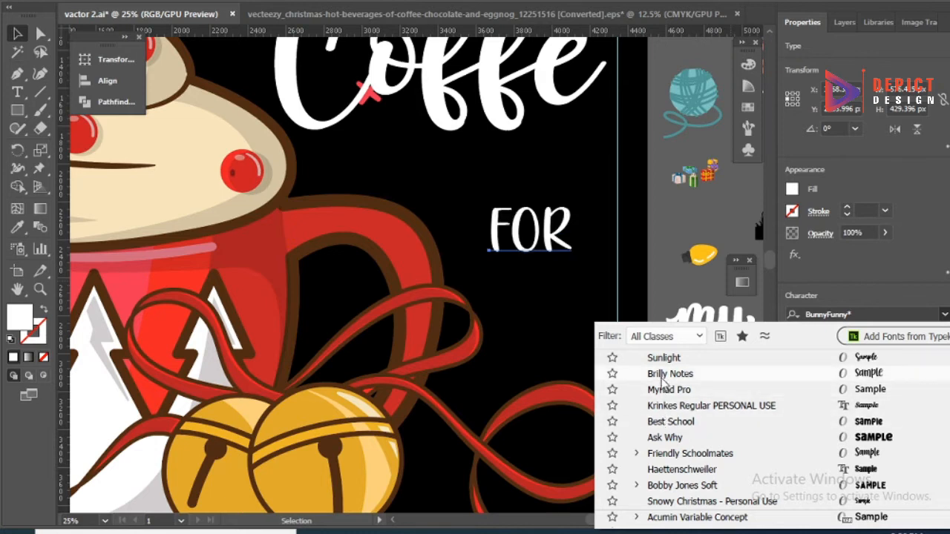
left_click(661, 373)
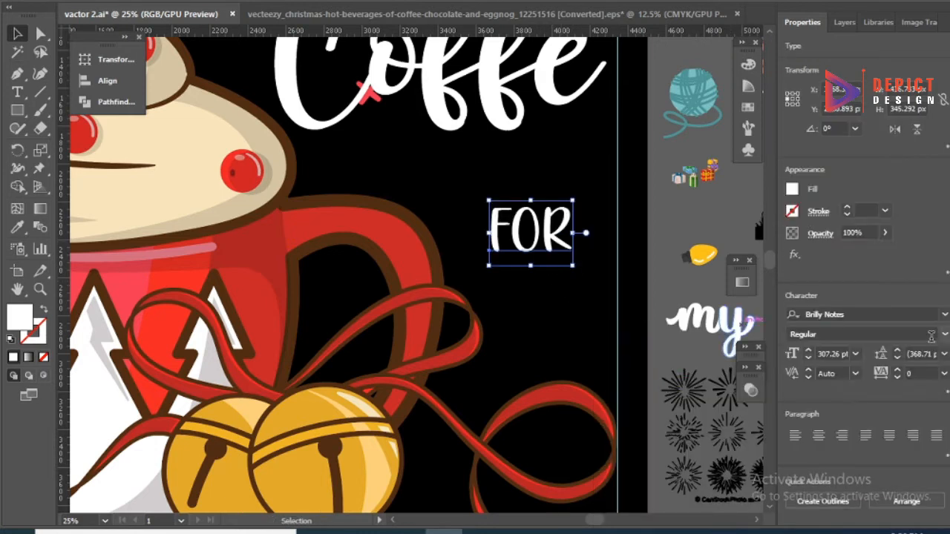
Enlarge FOR further and move it slightly up and left beneath Coffe
left_click_drag(579, 275, 598, 310)
left_click(583, 338)
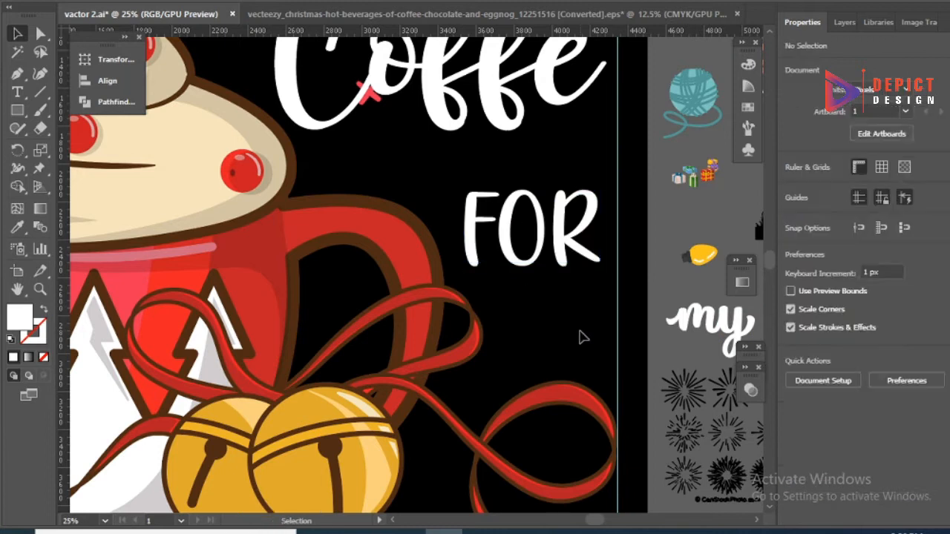
right_click(544, 273)
left_click(584, 278)
scroll(584, 278, "down", 2)
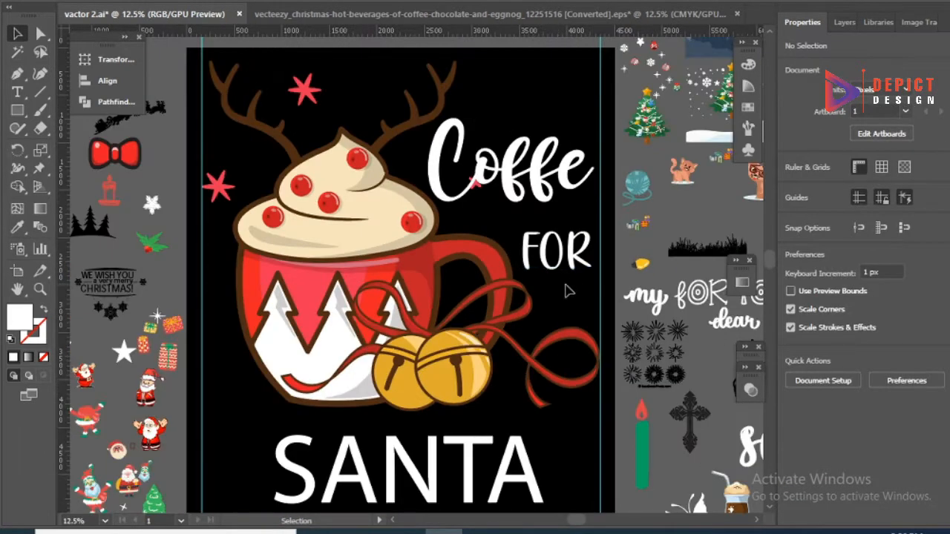
mouse_move(559, 252)
left_mouse_down()
mouse_move(605, 236)
mouse_move(549, 243)
left_mouse_up()
left_click(535, 178)
double_click(532, 177)
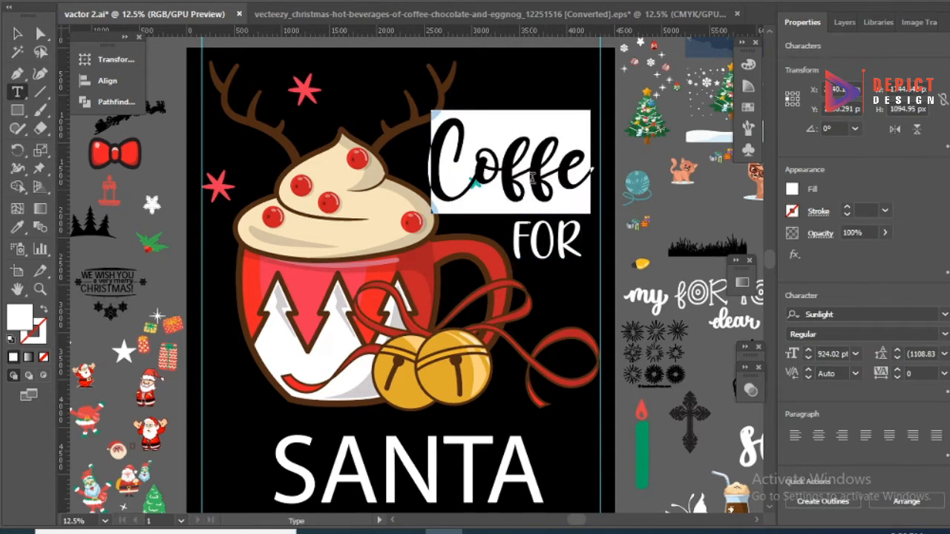
left_click(20, 37)
left_click(549, 243)
right_click(547, 179)
left_click(575, 285)
left_click(566, 292)
Match the SANTA text to Coffe's style with the Eyedropper, giving it the Sunlight font at 924.02 pt
scroll(566, 292, "down", 3)
left_click(416, 356)
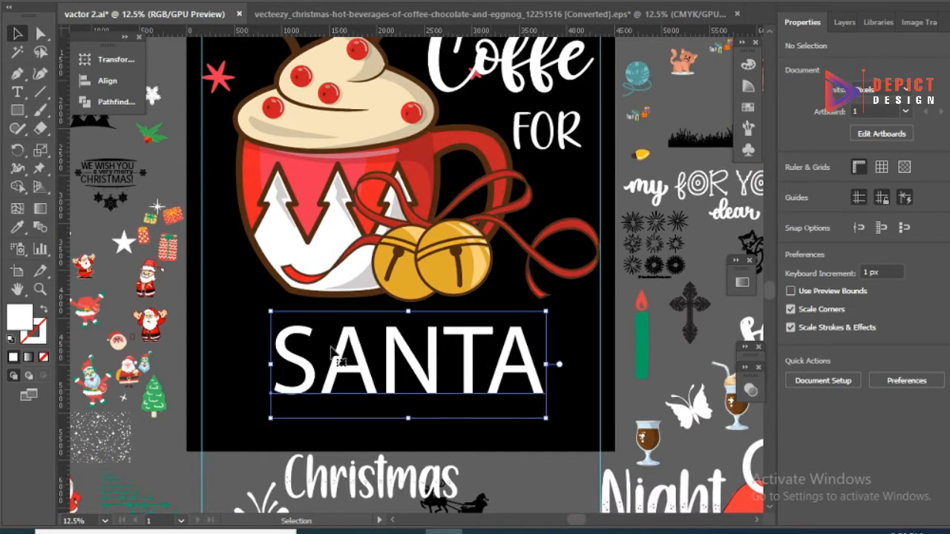
key("i")
scroll(446, 296, "up", 3)
left_click(513, 153)
scroll(310, 188, "down", 3)
key("v")
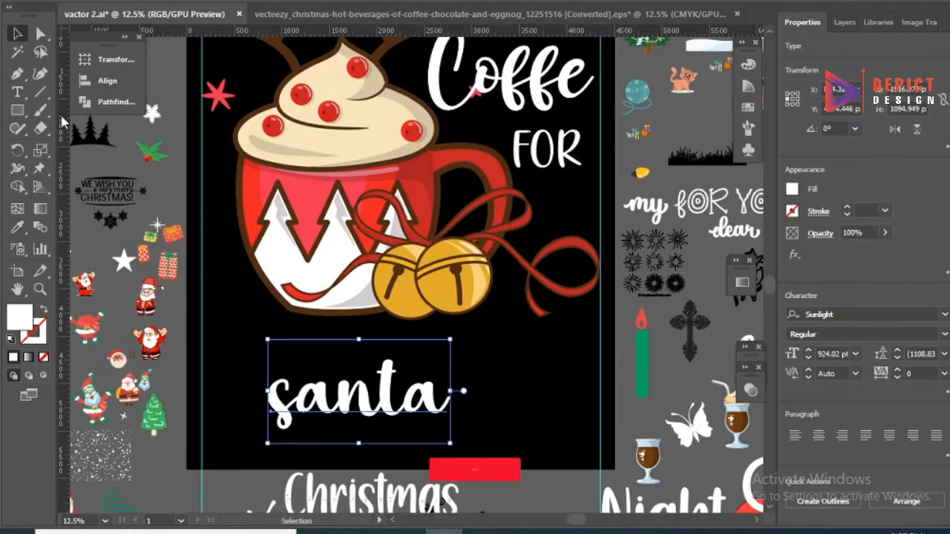
Replace the first letter of santa with a capital S
double_click(288, 408)
left_click_drag(294, 410, 270, 416)
type("S")
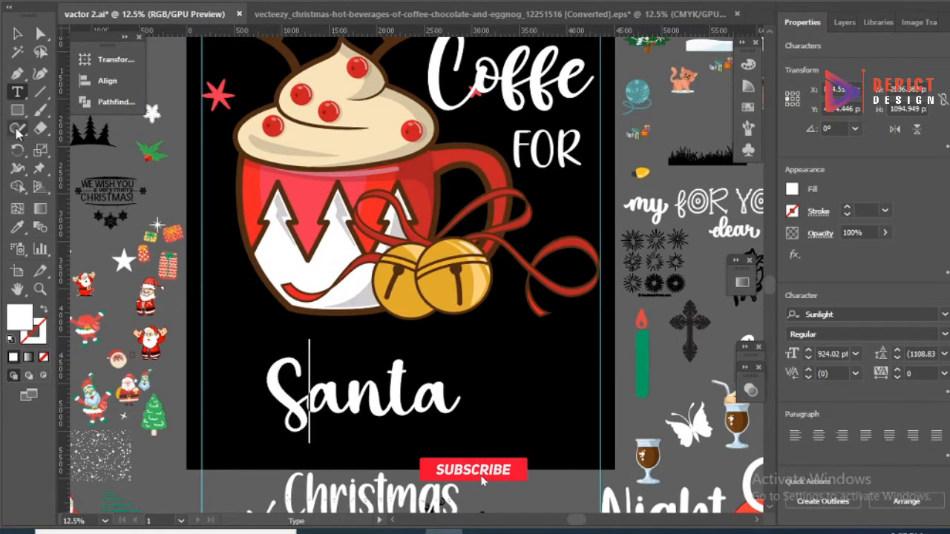
left_click(18, 34)
left_click(509, 479)
Convert the Santa and Coffe texts to outlines and select the Santa lettering
left_click(356, 390)
left_click(519, 82, "shift")
right_click(540, 83)
left_click(583, 186)
left_click(435, 396)
left_click(441, 419)
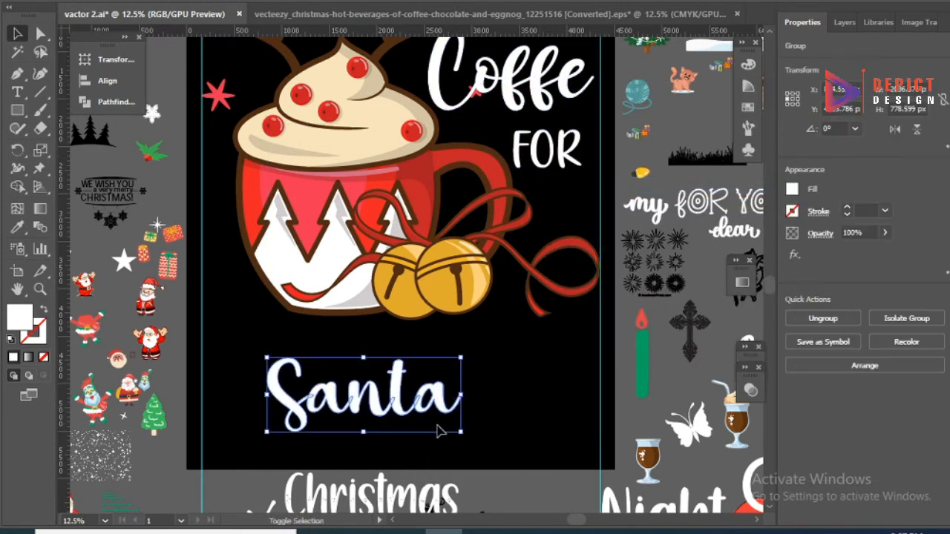
Centre the Santa lettering horizontally, enlarge it to span the guides, and move it up to overlap the mug's base
left_click(108, 81)
left_click(187, 91)
left_click_drag(498, 398, 601, 401)
left_click_drag(434, 378, 469, 339)
left_click(481, 355)
scroll(480, 356, "up", 3)
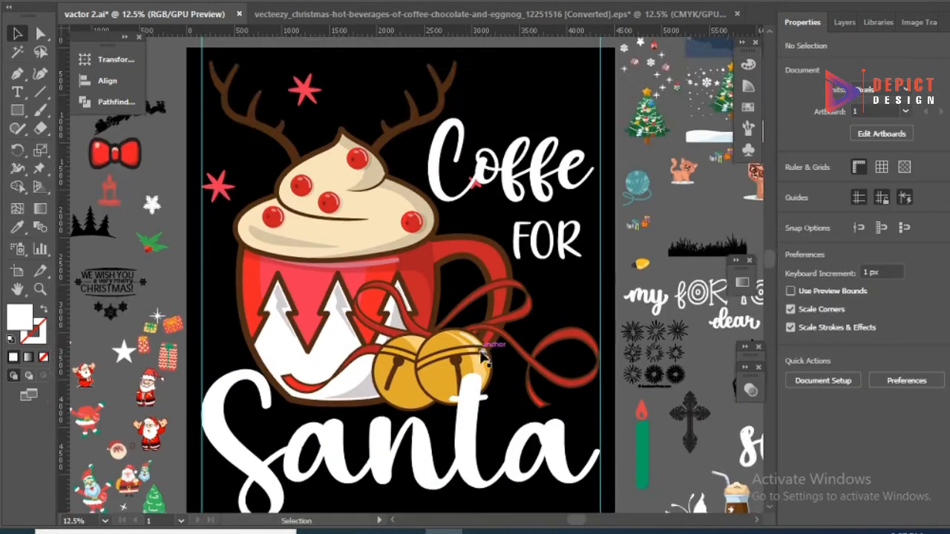
Move the FOR lettering slightly up and to the right, beneath Coffe
scroll(559, 260, "up", 1)
left_click(561, 260)
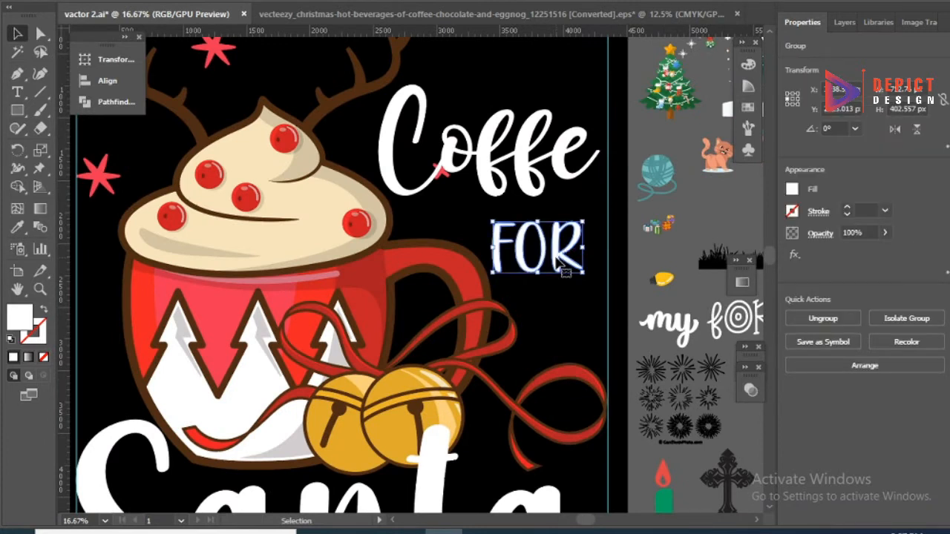
mouse_move(560, 260)
left_mouse_down()
mouse_move(586, 256)
mouse_move(568, 251)
left_mouse_up()
left_click(562, 301)
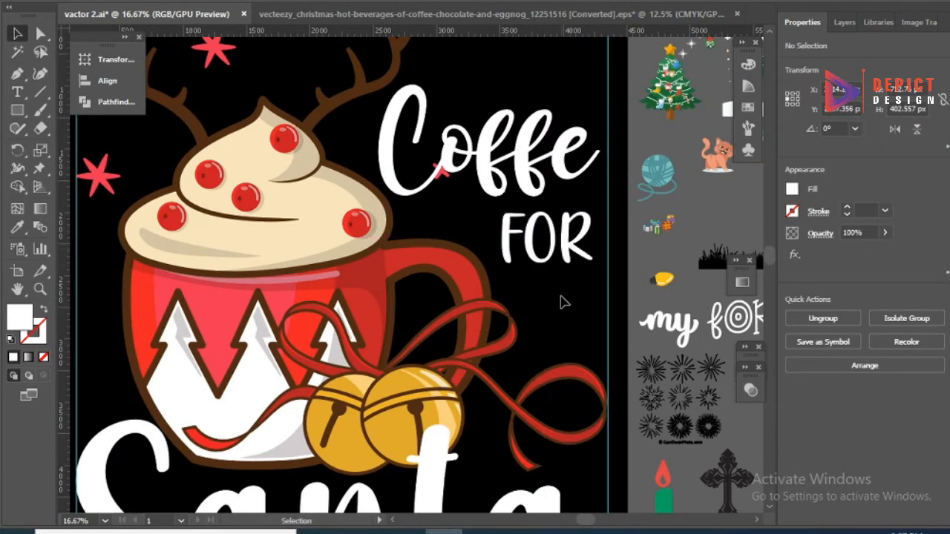
Move the red star overlapping the Coffe lettering down into the gap beside FOR and leave group isolation
double_click(441, 172)
left_click_drag(441, 171, 465, 218)
left_click_drag(441, 171, 463, 217)
double_click(517, 284)
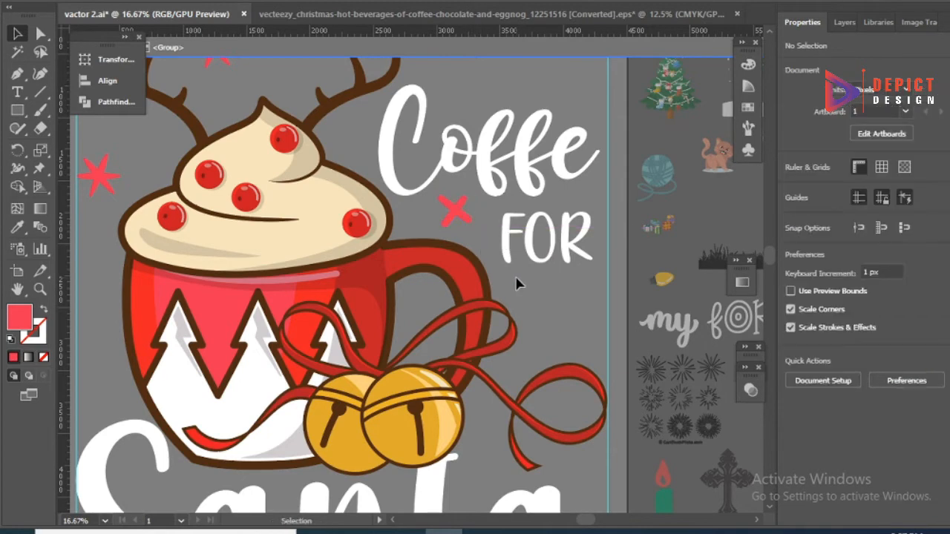
scroll(529, 296, "down", 1)
scroll(549, 287, "down", 2)
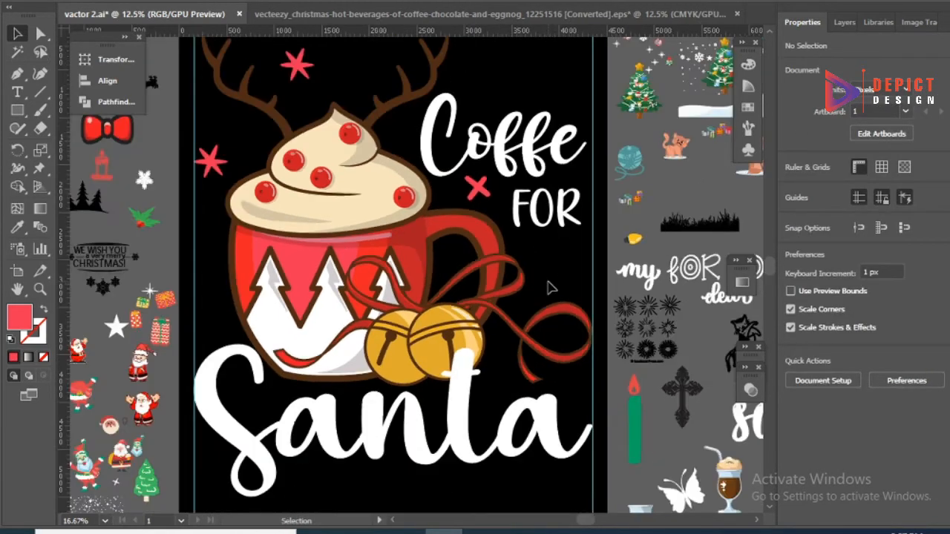
Place a holly sprig between FOR and the ribbon against the right guide, and stretch it taller
scroll(287, 240, "up", 1)
left_click_drag(302, 243, 702, 286)
scroll(701, 286, "up", 3)
mouse_move(604, 298)
left_mouse_down()
mouse_move(636, 391)
mouse_move(600, 296)
left_mouse_up()
left_click_drag(640, 321, 652, 340)
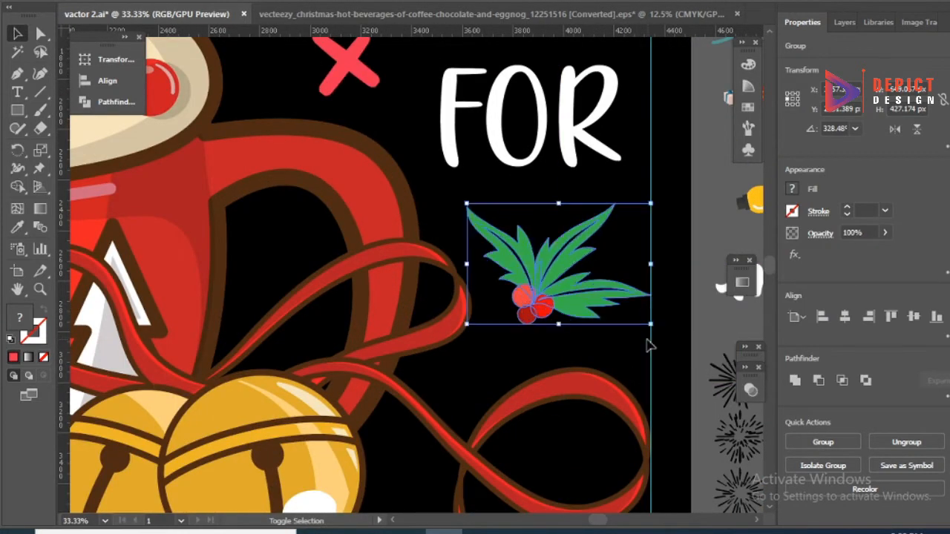
left_click_drag(559, 324, 558, 364)
left_click(541, 361)
Apply Offset Path to the Santa lettering with a 35 px offset and round joins
scroll(541, 361, "down", 3)
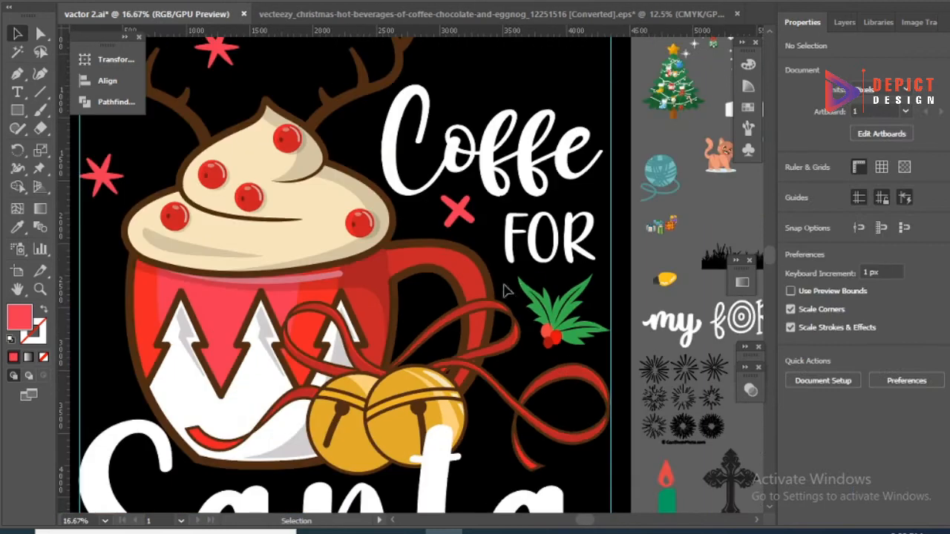
scroll(528, 285, "down", 2)
left_click(323, 386)
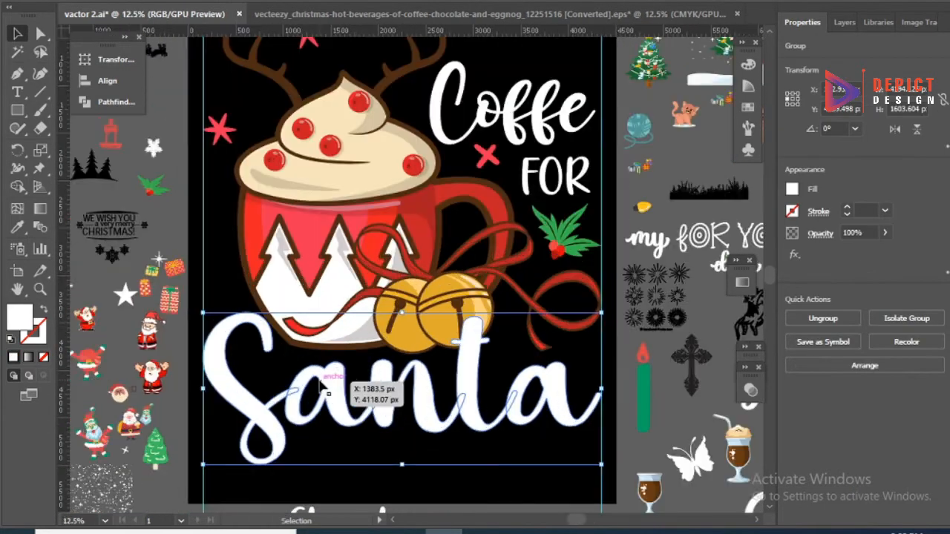
left_click(141, 2)
mouse_move(170, 314)
left_click(371, 368)
left_click(575, 347)
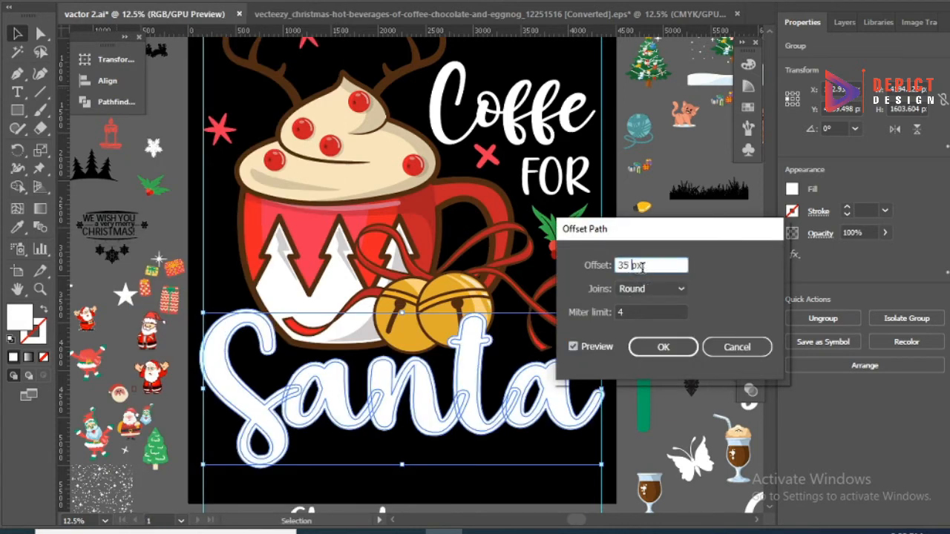
left_click(663, 346)
Fill the offset Santa outline with the background's black using the Eyedropper
key("i")
left_click(205, 81)
key("v")
left_click(208, 190)
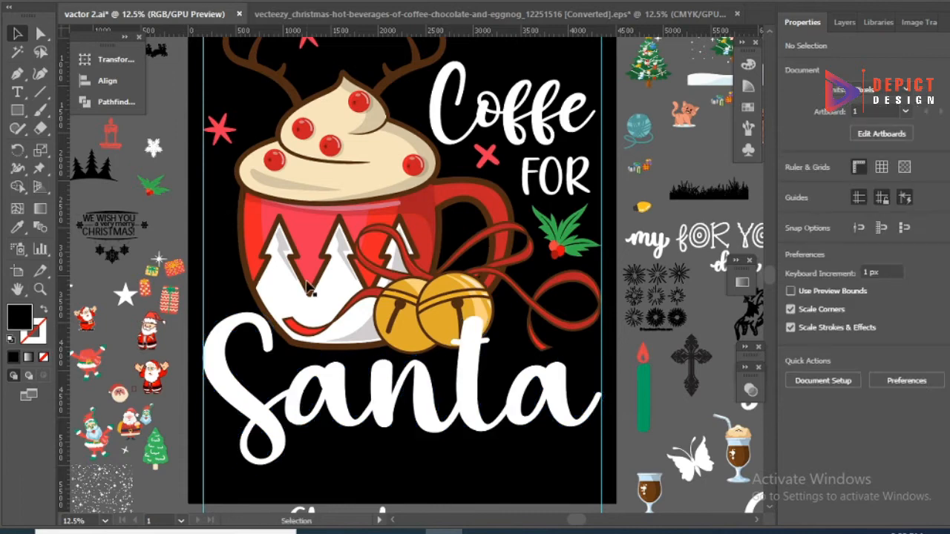
Give the mug artwork an opacity mask without clipping and paste the black Santa outline in place inside it
left_click(241, 216)
left_click(751, 392)
left_click(699, 430)
left_click(660, 453)
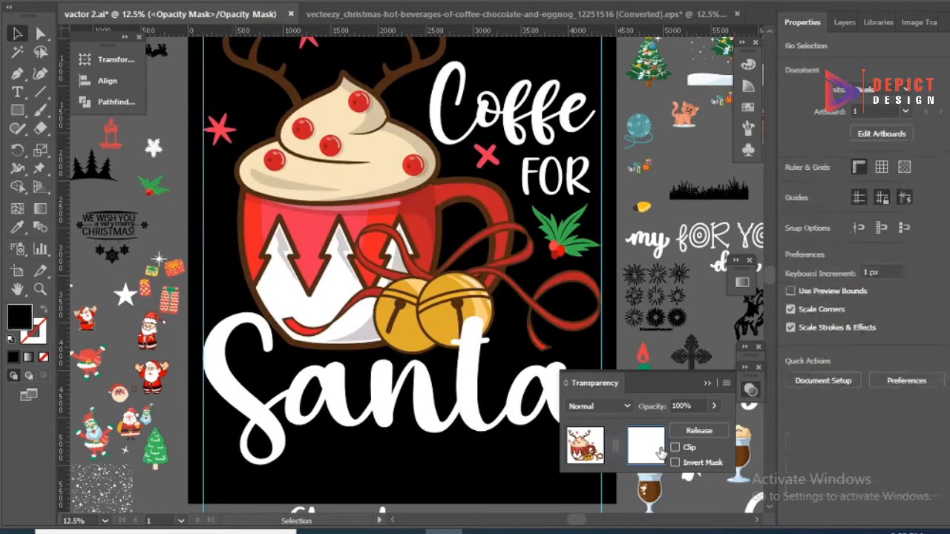
key("ctrl+f")
left_click(584, 444)
left_click(708, 383)
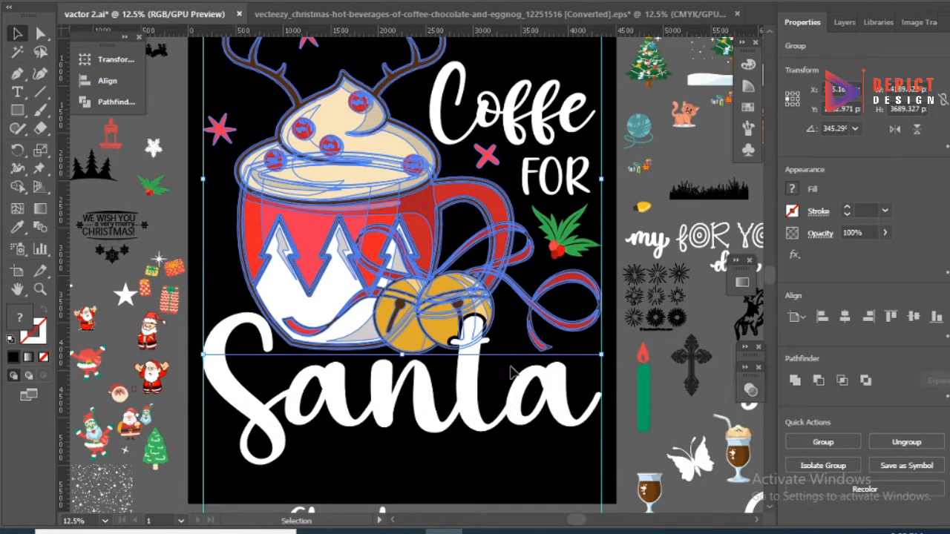
left_click(513, 371)
Widen the FOR lettering to the right guide and stretch it downward to about 506 px high
scroll(502, 363, "up", 1)
scroll(503, 364, "up", 1)
scroll(588, 242, "up", 2)
left_click(589, 242)
left_click_drag(598, 256, 620, 256)
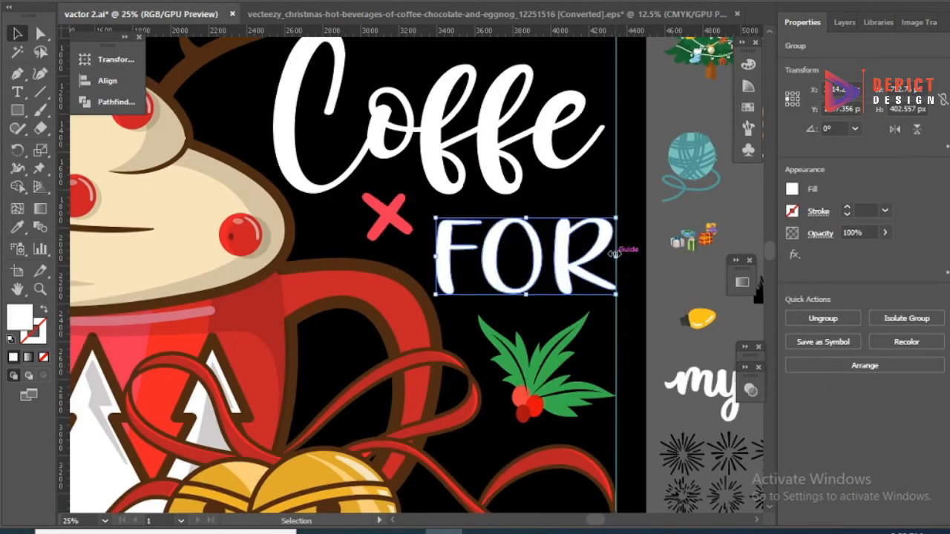
left_click(621, 255)
left_click(553, 286)
left_click_drag(526, 299, 529, 318)
Move the holly sprig slightly down so it clears the enlarged FOR lettering
left_click(529, 331)
left_click_drag(542, 376, 543, 386)
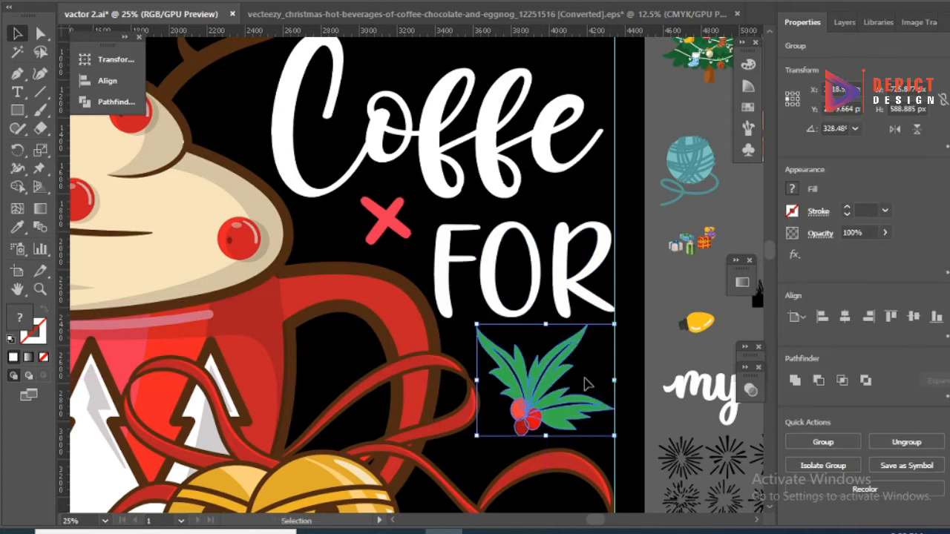
left_click(627, 357)
Widen the Coffe lettering so its right end meets the guide
scroll(627, 356, "up", 2)
left_click(572, 193)
left_click_drag(615, 168, 617, 173)
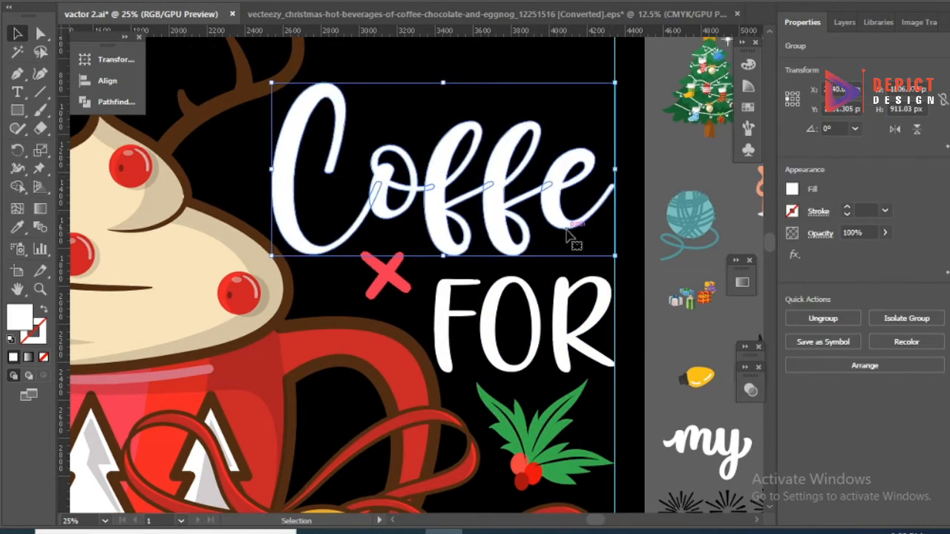
left_click(556, 248)
Recolour the Coffe lettering with the Eyedropper, trying the whipped cream's beige before settling on the mug's dark red
scroll(556, 248, "down", 2)
scroll(556, 248, "down", 2)
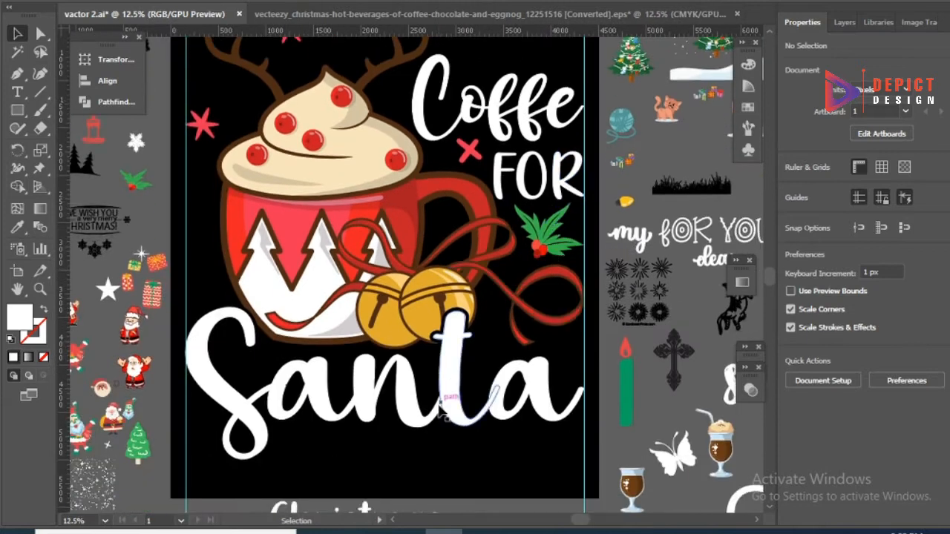
left_click_drag(487, 434, 504, 437)
left_click(521, 125)
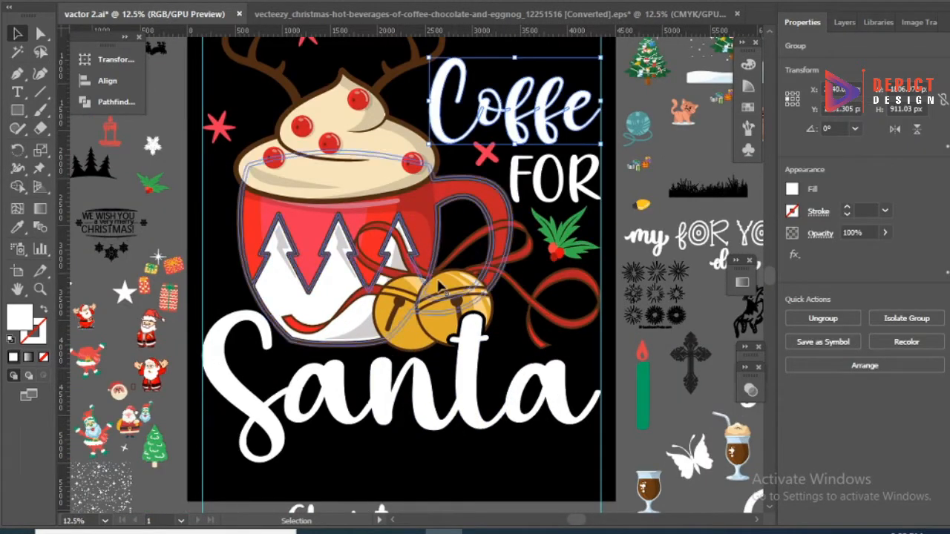
left_click(11, 226)
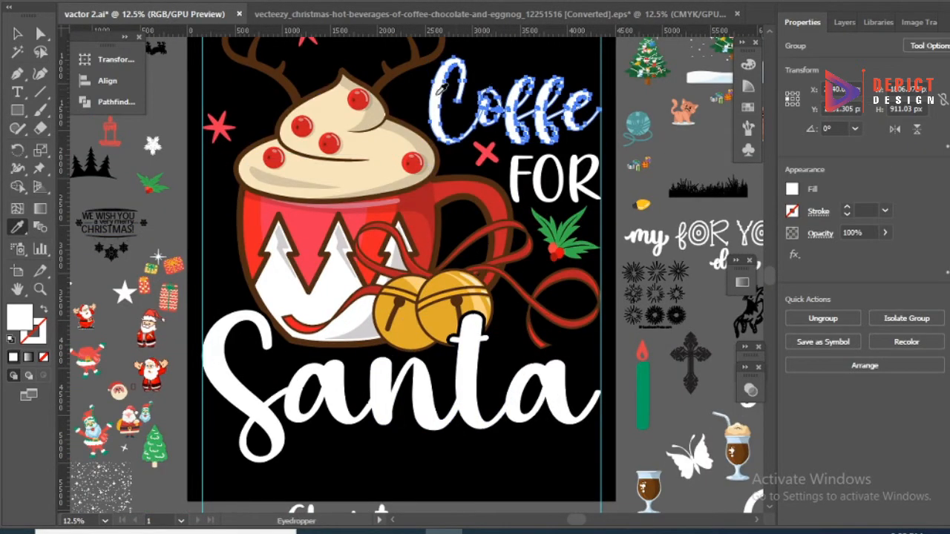
left_click(397, 165)
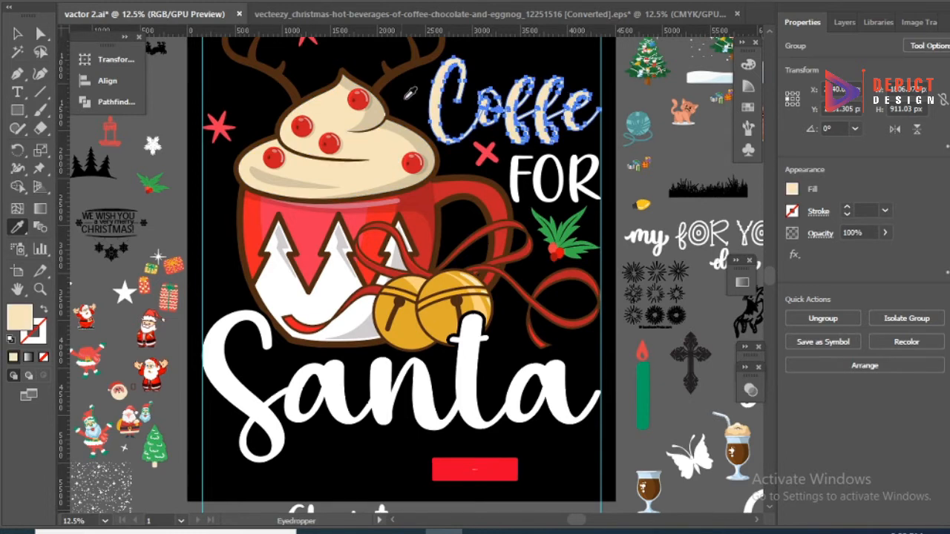
left_click(422, 181)
left_click(402, 163)
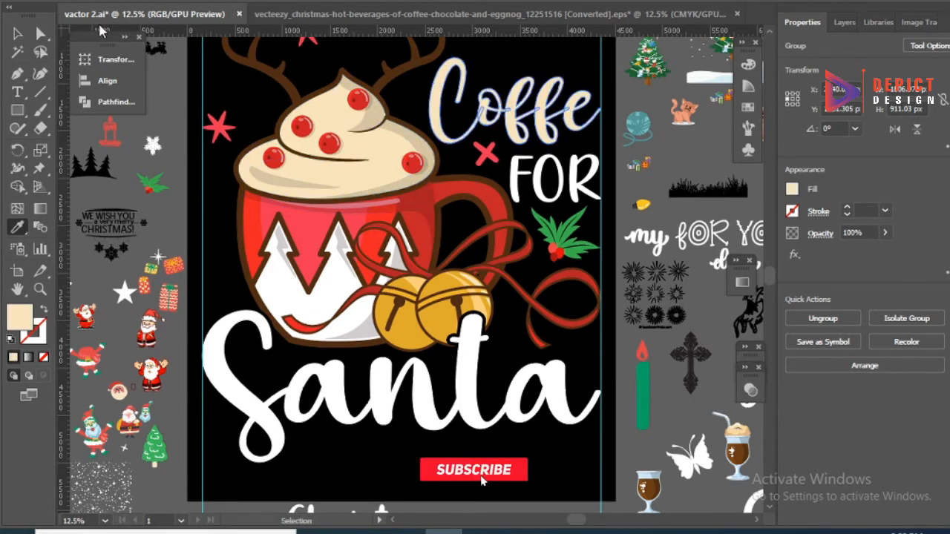
left_click(419, 223)
Recolour the FOR lettering with the whipped cream's beige using the Eyedropper
key("v")
left_click(529, 192)
key("i")
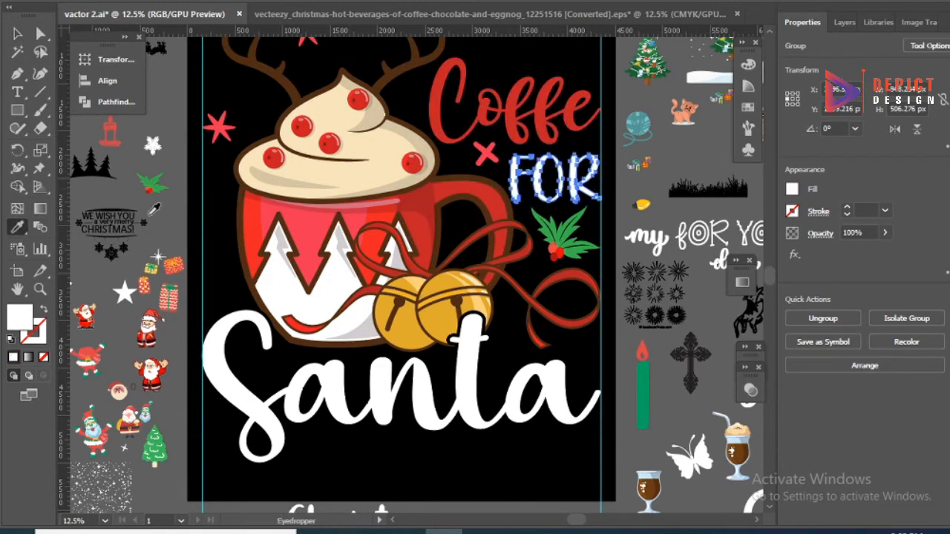
Try to make a shifted copy of the Santa lettering, and undo it
left_click(423, 380)
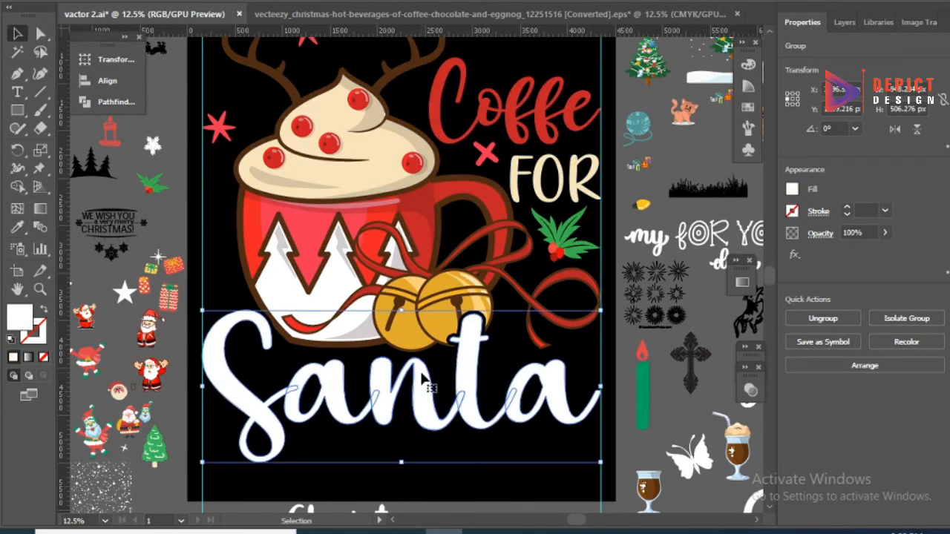
scroll(428, 371, "down", 3)
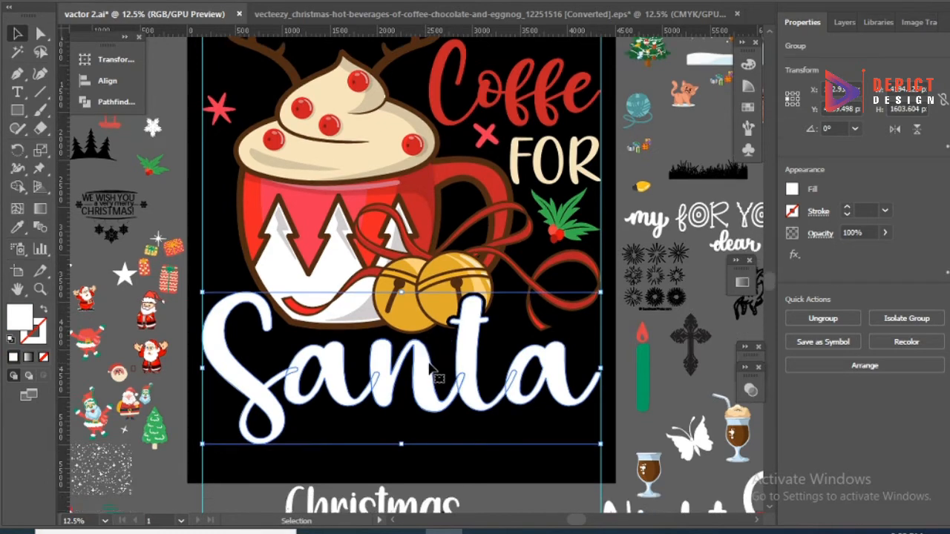
scroll(453, 349, "up", 1)
left_click(467, 332, "shift")
left_click(467, 332)
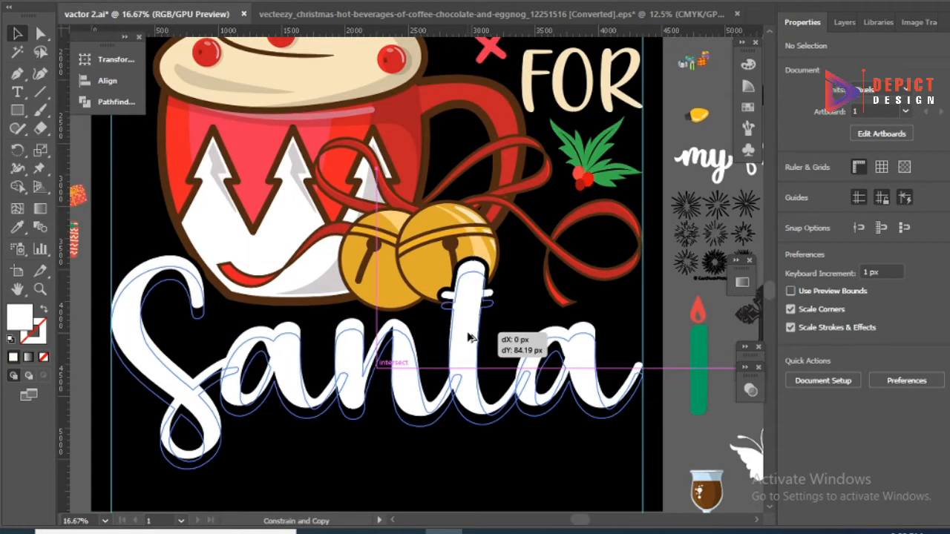
mouse_move(468, 338)
left_mouse_down()
mouse_move(481, 339)
mouse_move(450, 341)
left_mouse_up()
right_click(450, 337)
left_click(495, 370)
key("ctrl+z")
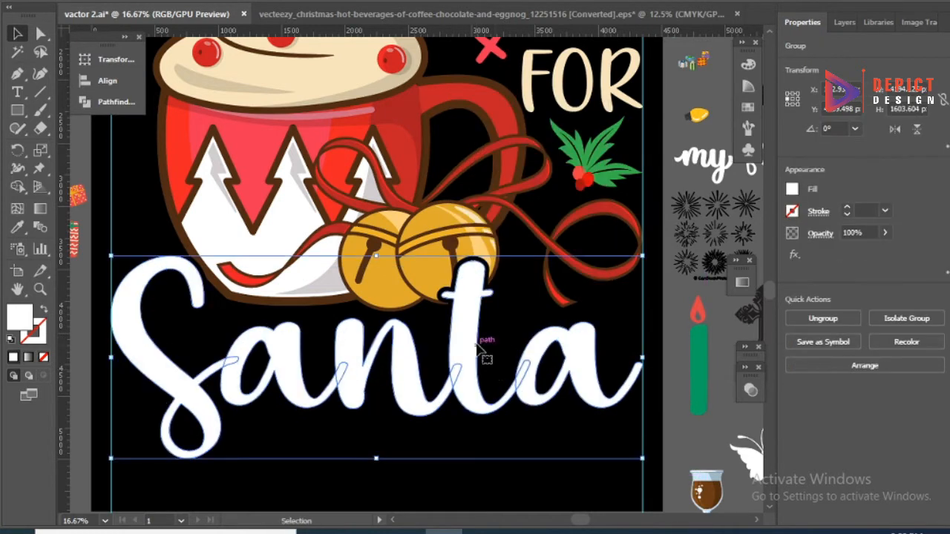
Duplicate the Santa lettering slightly down and to the right, and select the original lettering
left_click_drag(475, 284, 482, 308)
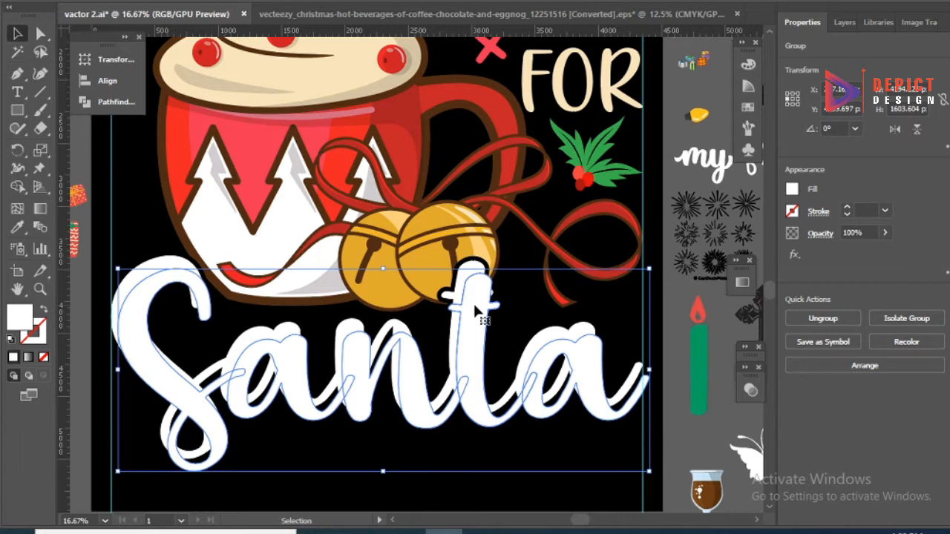
left_click(470, 307)
Preview Offset Path on the original Santa lettering, reducing the offset from 35 px to 22 px, and cancel it
left_click(133, 1)
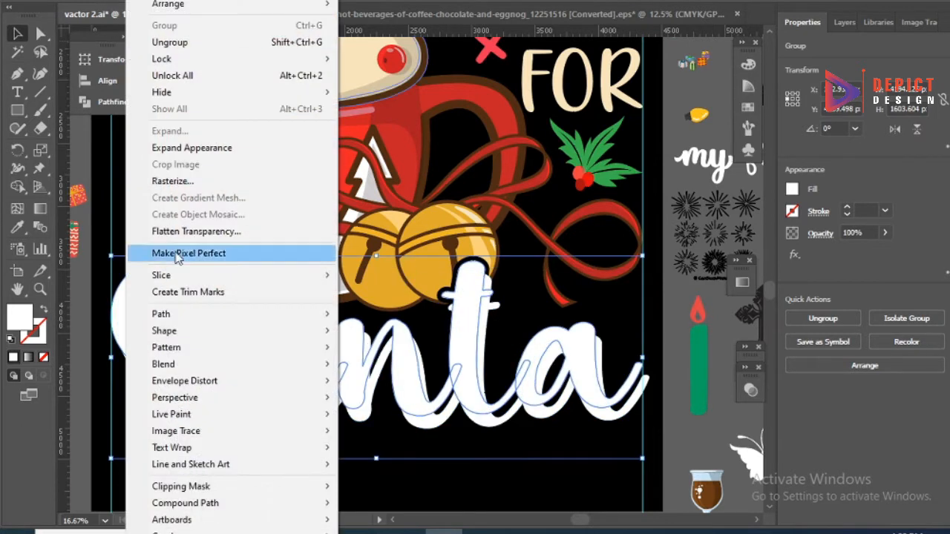
mouse_move(185, 314)
left_click(392, 384)
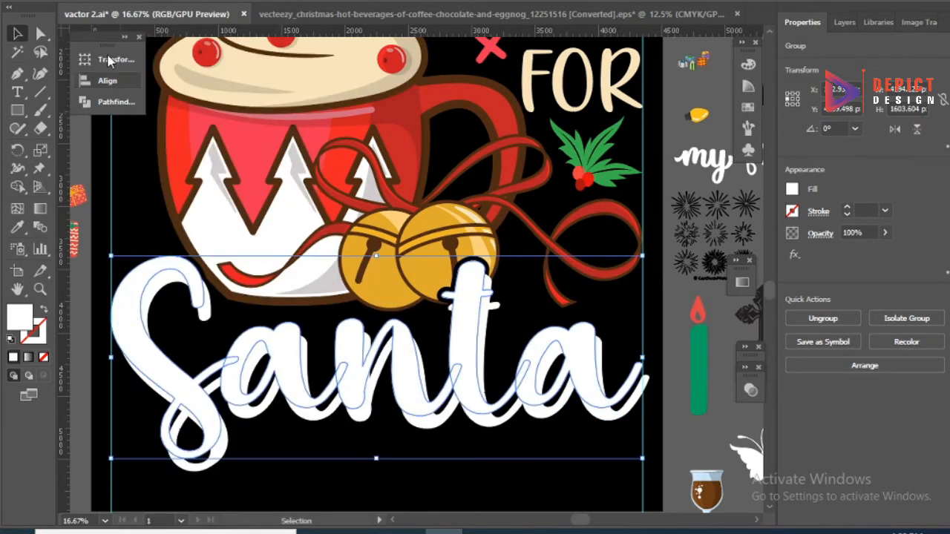
left_click(133, 2)
left_click(373, 364)
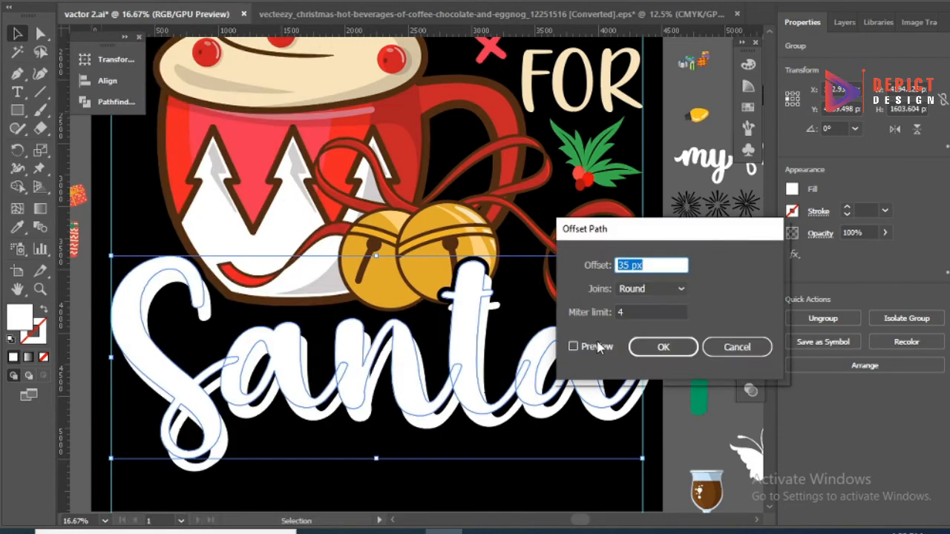
left_click(574, 346)
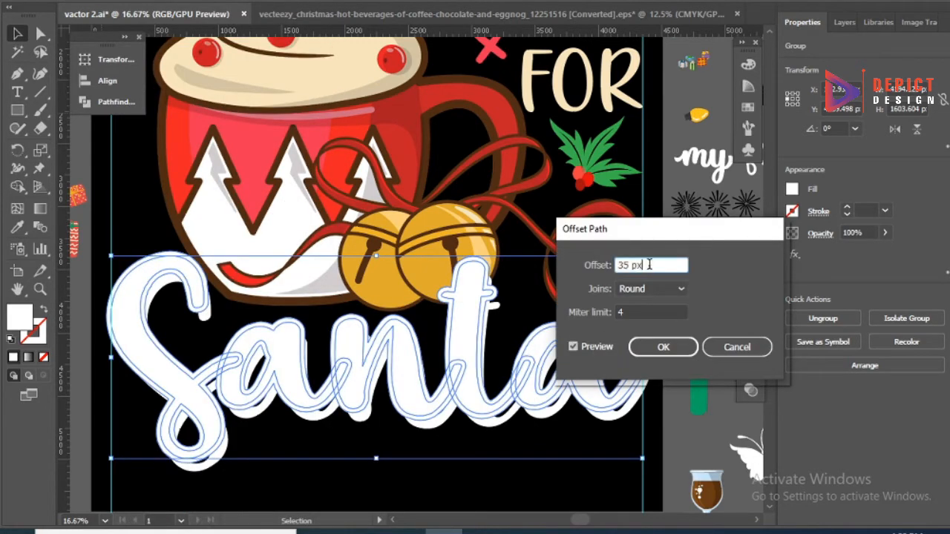
key("Down")
key("Down")
key("Down")
key("Down")
key("Down")
key("Down")
key("Down")
key("Down")
key("Down")
key("Down")
key("Down")
key("Down")
key("Down")
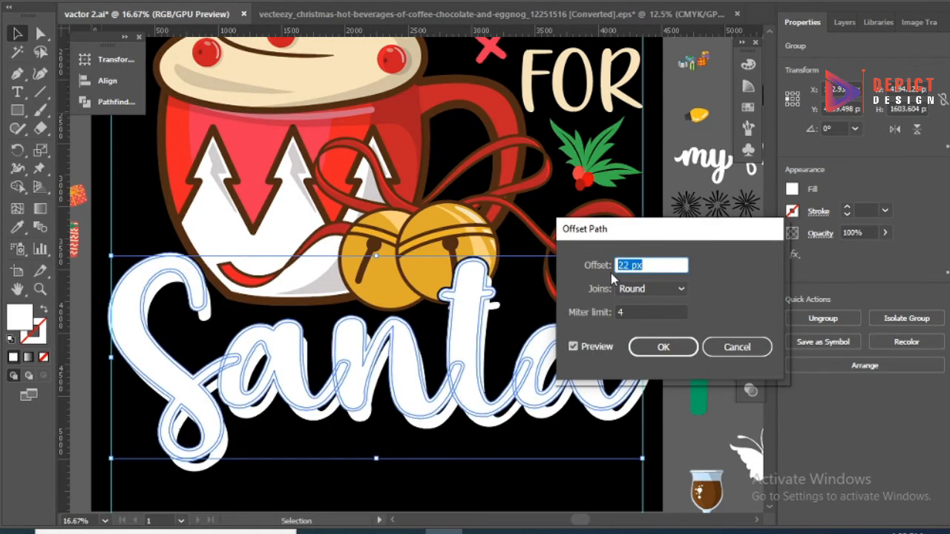
left_click(730, 346)
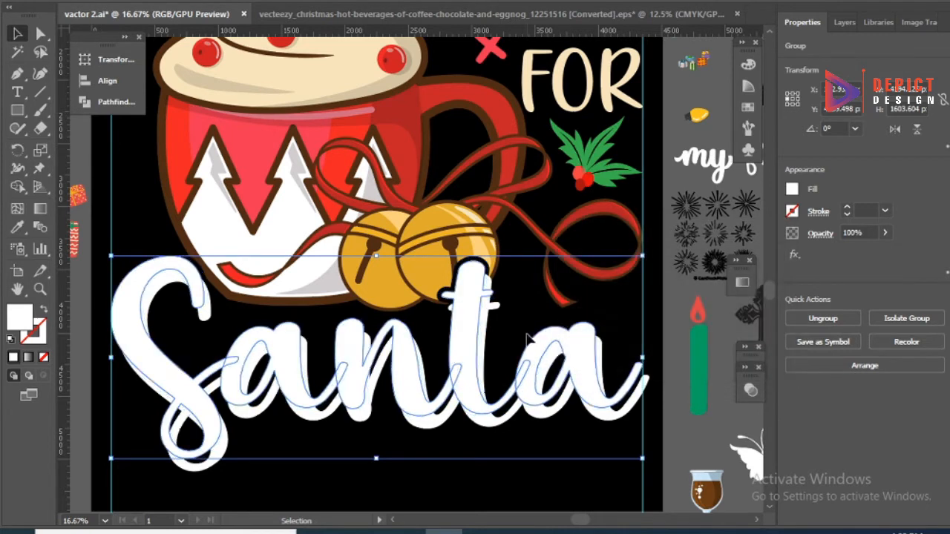
Duplicate the Santa lettering diagonally down and to the right as the base for a shadow
left_click(504, 327)
scroll(469, 286, "up", 2)
left_click_drag(471, 277, 477, 286, "alt+shift")
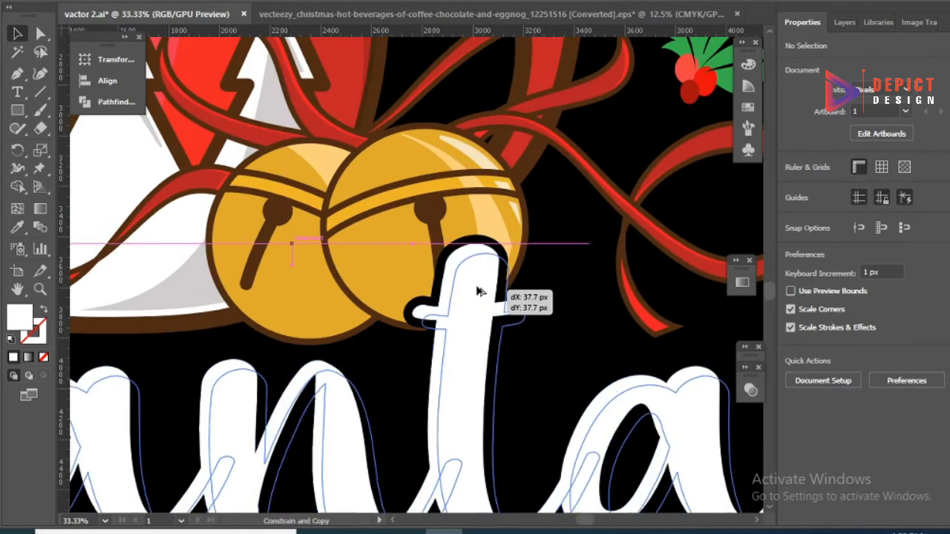
left_click_drag(484, 297, 491, 303)
scroll(486, 303, "down", 1)
Create a 25 px offset outline with round joins around the front Santa lettering
left_click(141, 1)
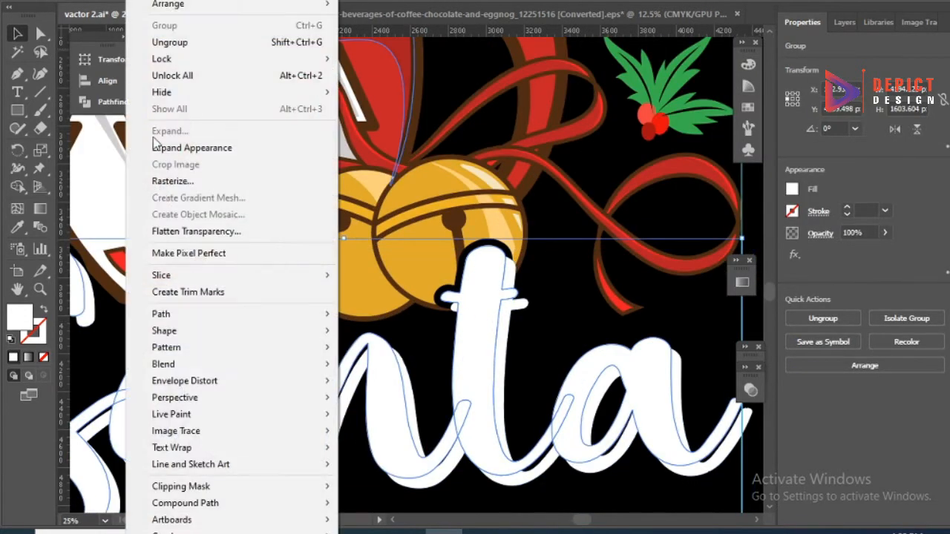
mouse_move(180, 319)
left_click(372, 369)
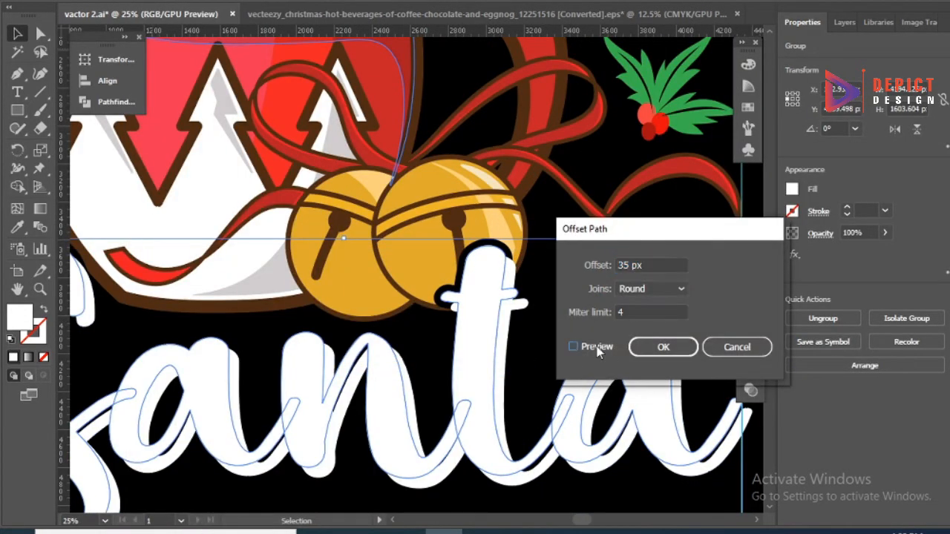
left_click(597, 347)
left_click_drag(651, 270, 614, 273)
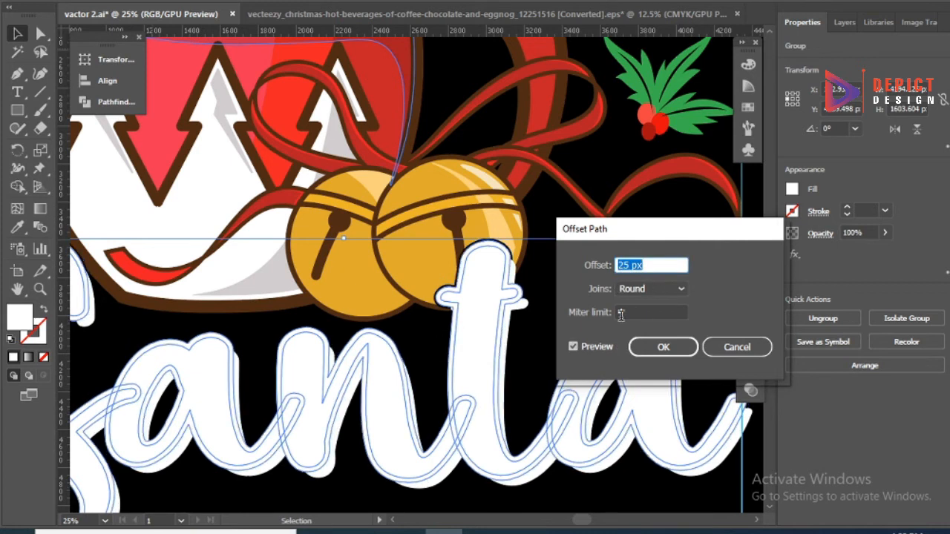
left_click(663, 347)
Fill the new Santa offset outline with sampled black and cut it from the artwork
key("i")
left_click(274, 330)
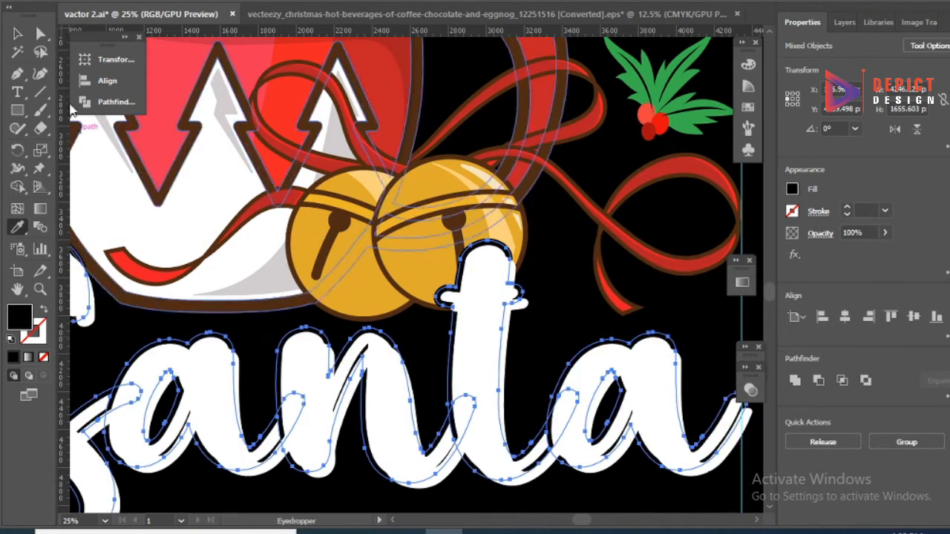
key("v")
key("ctrl+shift+a")
Add an unclipped opacity mask to the shifted Santa copy and paste the black outline in place inside the mask
left_click(338, 401)
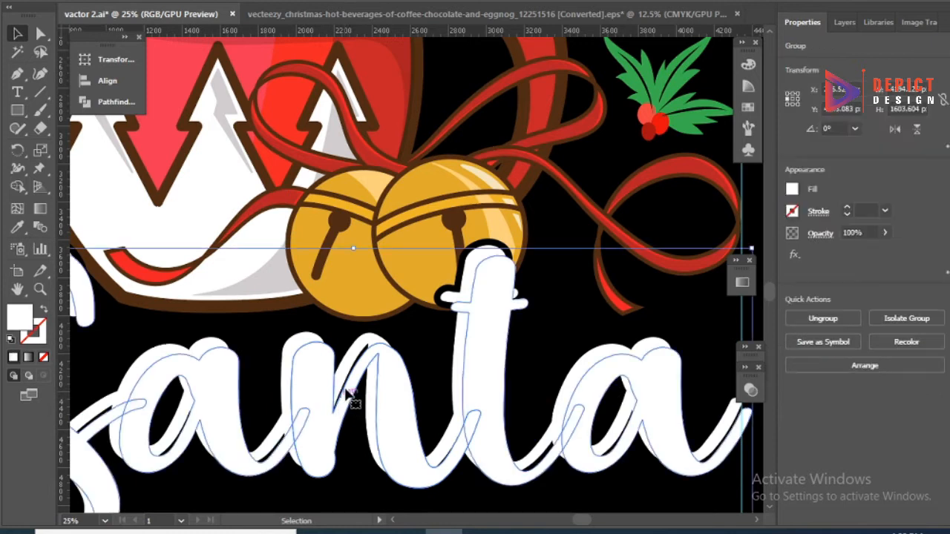
left_click(751, 390)
left_click(698, 430)
left_click(651, 455)
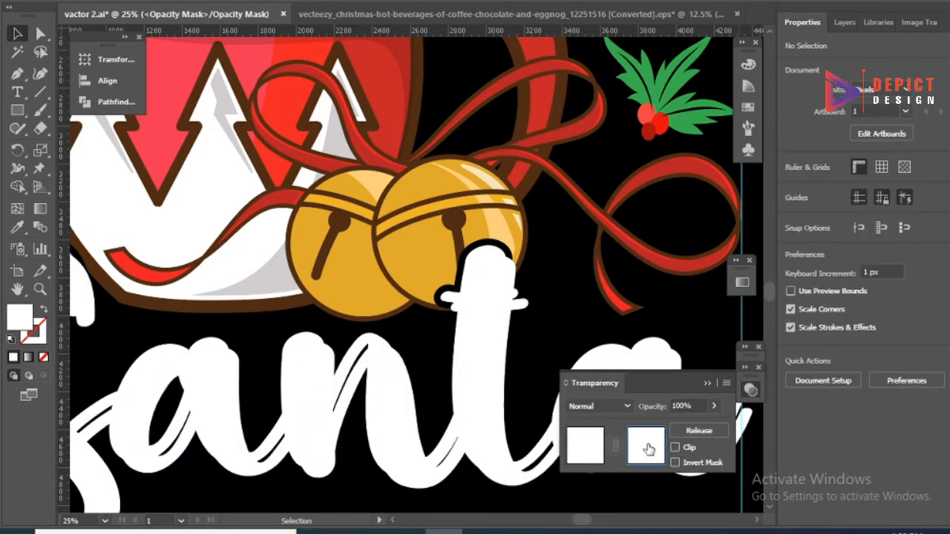
key("ctrl+f")
left_click(585, 445)
left_click(708, 383)
left_click(551, 318)
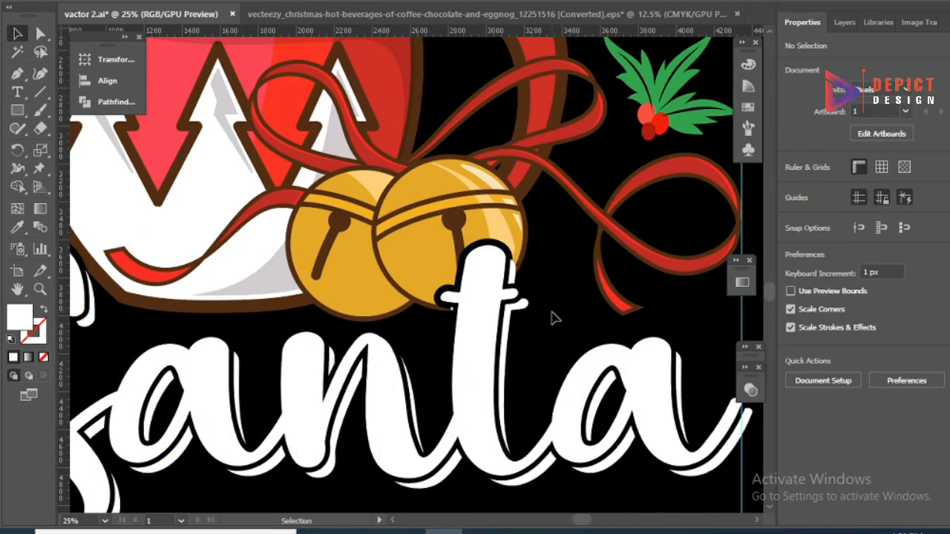
Recolour the front Santa lettering with the pinkish red sampled from the mug
key("ctrl+minus")
left_click(357, 386)
left_click(16, 227)
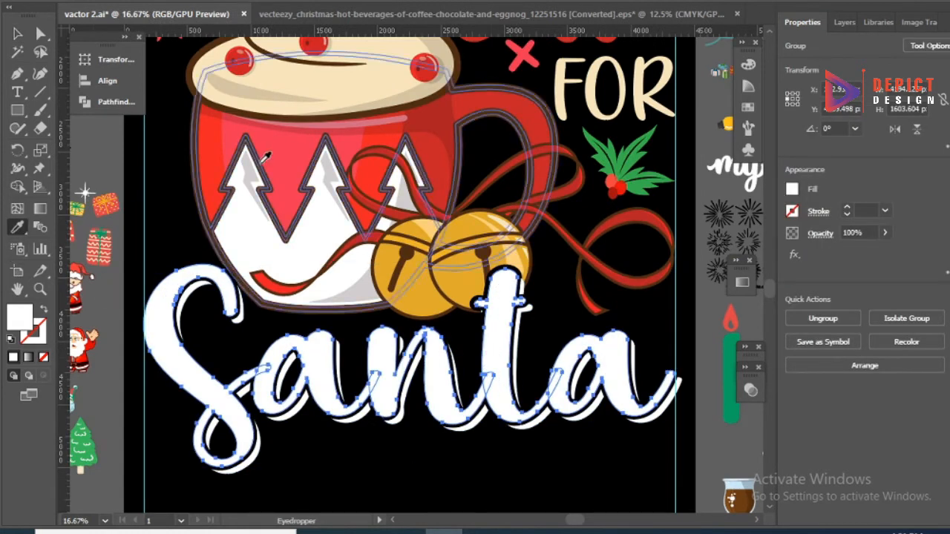
left_click(223, 148)
key("ctrl+z")
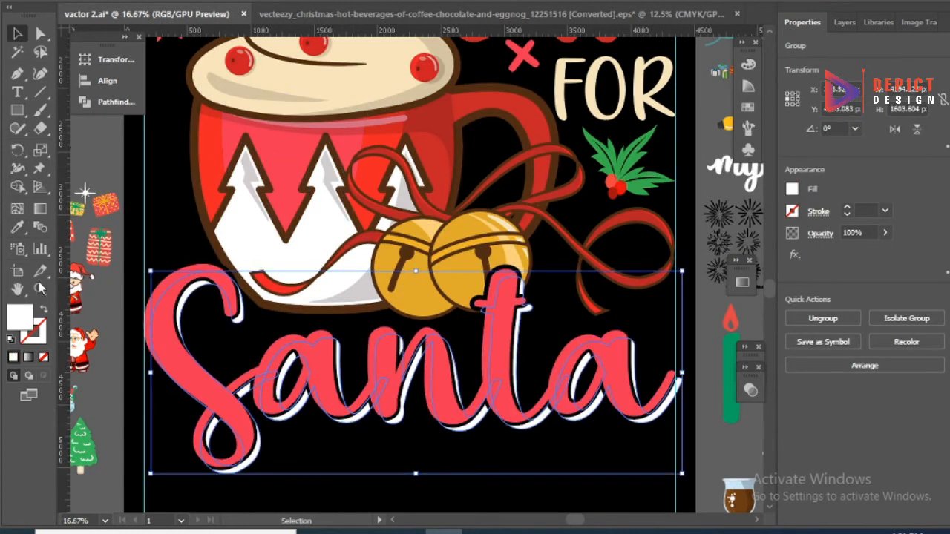
Recolour the Santa shadow copy with the gold sampled from the bells
key("i")
left_click(415, 275)
left_click(16, 34)
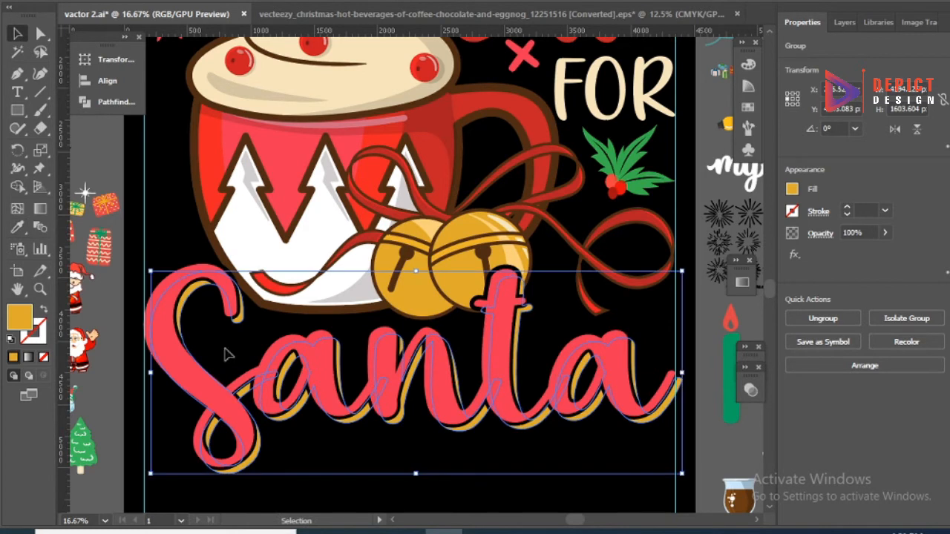
Recolour the FOR lettering with the gold sampled from the bells
key("ctrl+shift+a")
key("ctrl+minus")
key("ctrl+minus")
key("ctrl+plus")
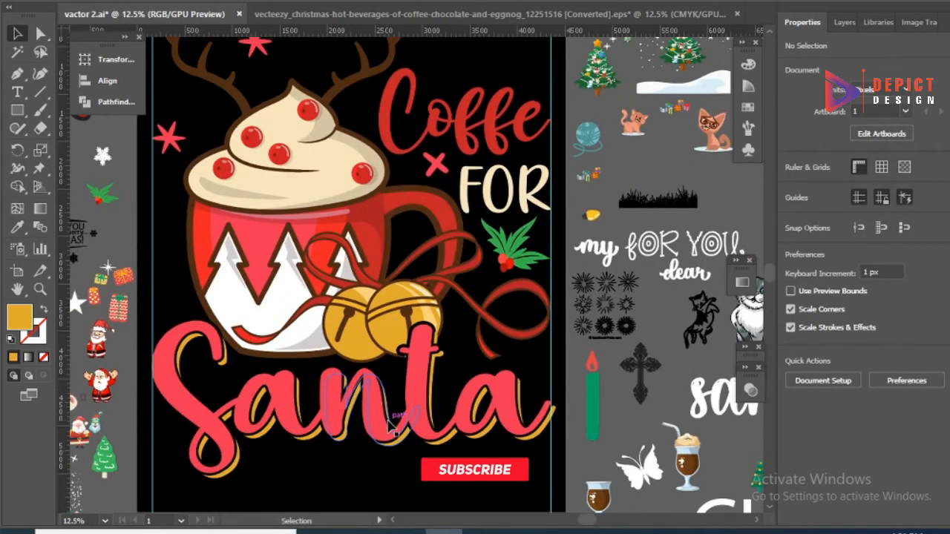
left_click(520, 189)
key("i")
left_click(405, 315)
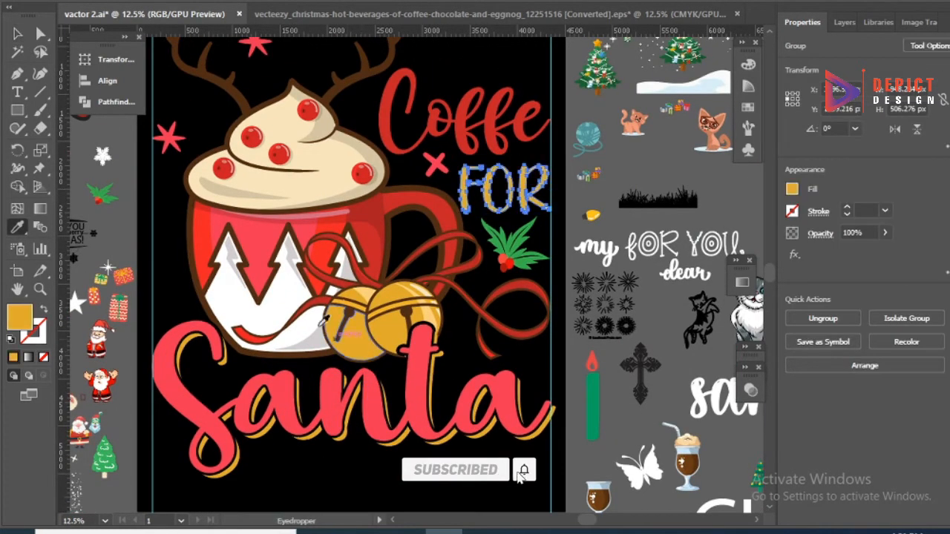
key("v")
key("ctrl+shift+a")
Group all the elements of the T-shirt design, and ungroup them again
scroll(463, 341, "down", 1)
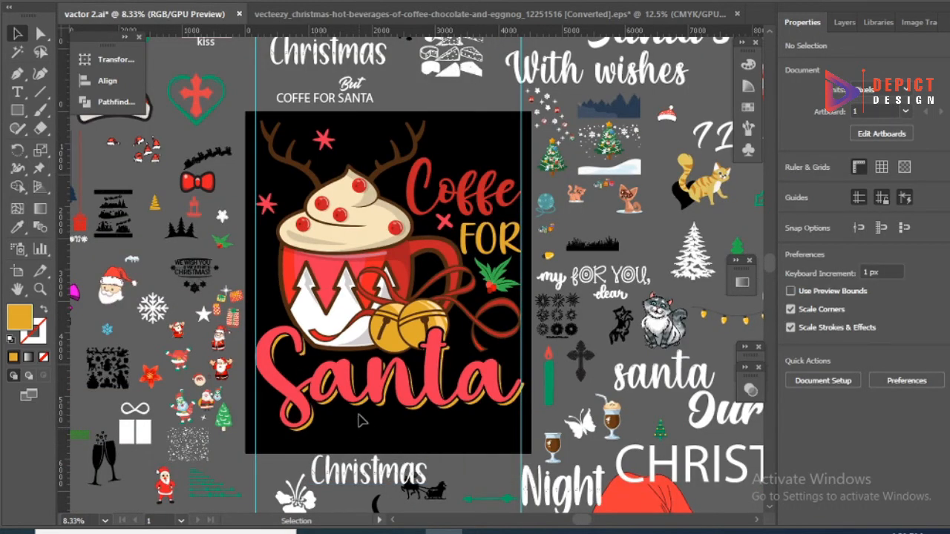
scroll(516, 300, "up", 4)
scroll(462, 289, "down", 4)
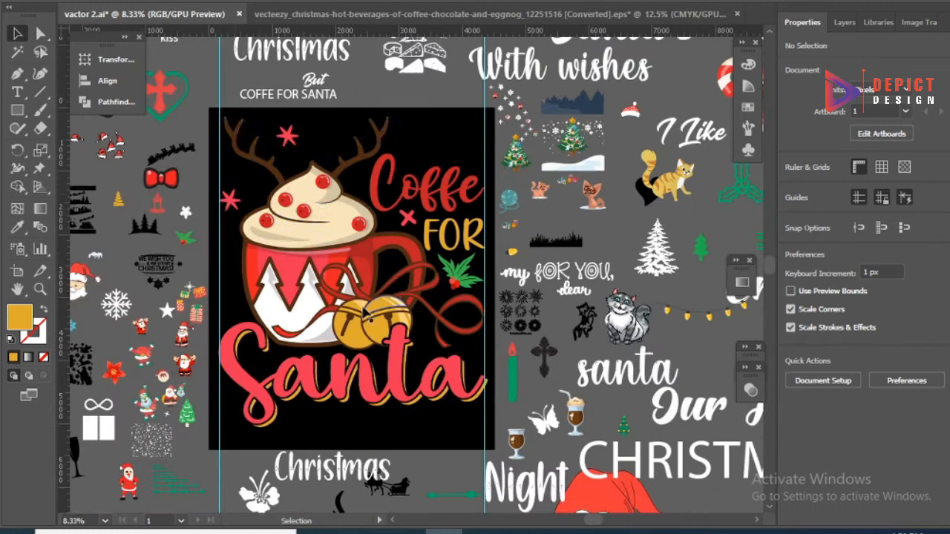
left_click_drag(328, 329, 471, 416)
right_click(401, 305)
left_click(447, 170)
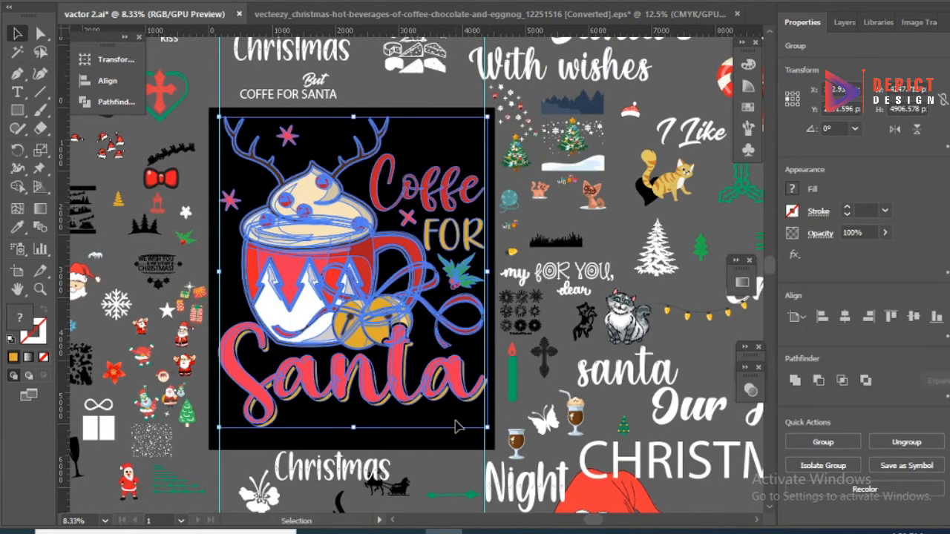
left_click(457, 426)
scroll(457, 385, "up", 3)
right_click(457, 377)
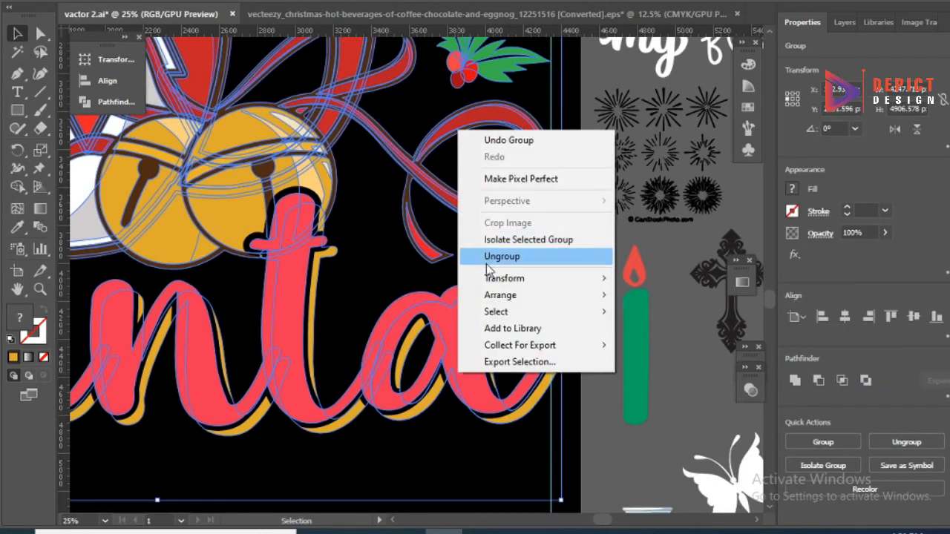
left_click(487, 262)
Try to narrow only the Santa shadow copy to the artboard's right-hand guide, and undo it
left_click(500, 331)
left_click(489, 325)
left_click_drag(561, 348, 551, 347)
key("ctrl+z")
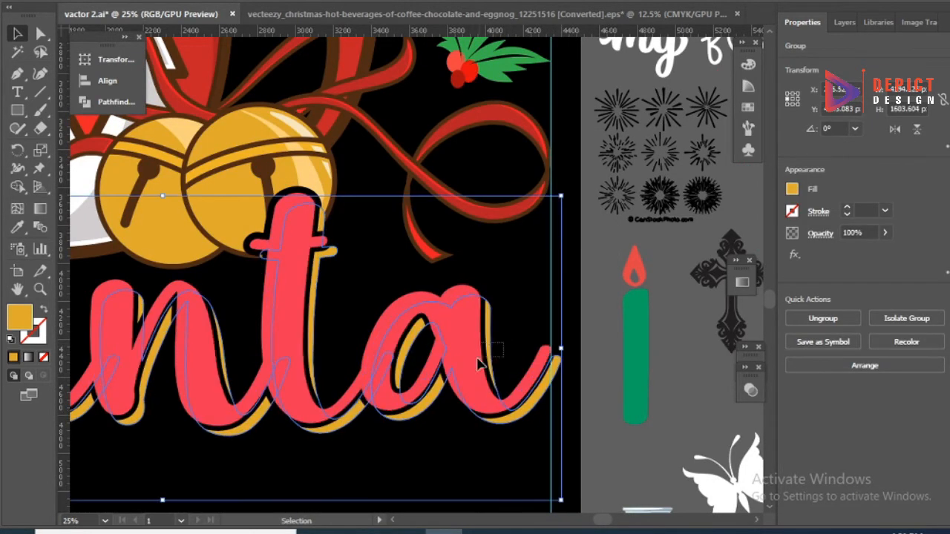
Narrow the Santa lettering and its shadow together so they end at the right-hand guide
left_click(479, 362, "shift")
left_click_drag(555, 347, 551, 346)
left_click(520, 342)
Release the opacity mask from the mug and bells artwork
scroll(381, 294, "down", 2)
left_click(331, 273)
left_click(748, 389)
left_click(653, 443)
left_click(700, 432)
left_click(717, 382)
left_click(524, 389)
Delete the released black outline shape around the Santa lettering
scroll(357, 289, "up", 2)
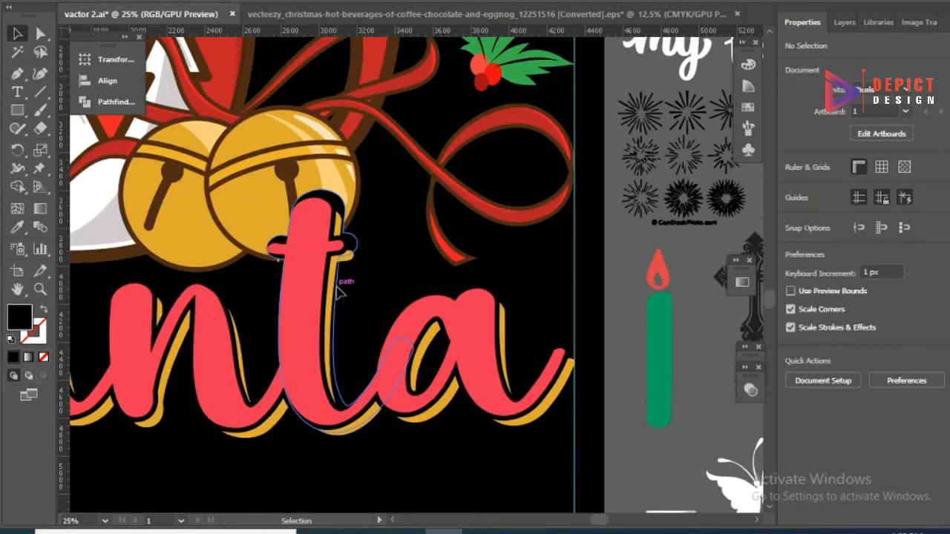
left_click(338, 288)
left_click(336, 199)
left_click(339, 297)
Apply Offset Path with round joins to both the Santa lettering and its gold shadow
left_click(314, 335)
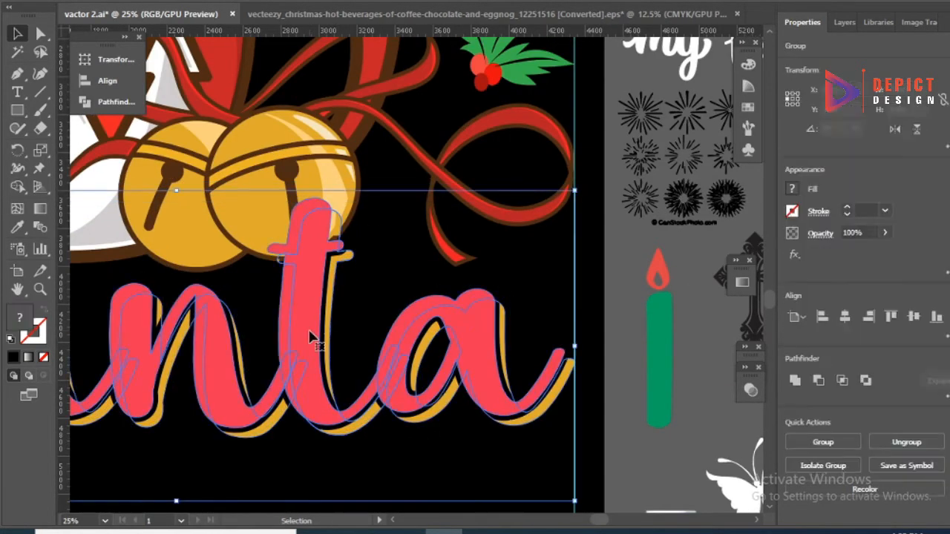
scroll(316, 341, "down", 3)
scroll(320, 371, "up", 2)
scroll(152, 363, "up", 1)
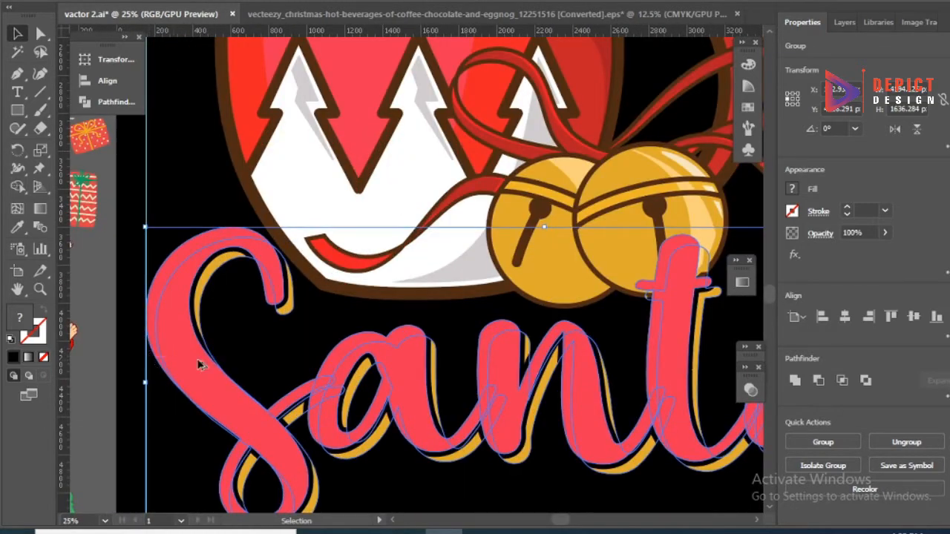
scroll(199, 364, "down", 1)
key("alt+o")
mouse_move(222, 314)
left_click(371, 364)
left_click(583, 351)
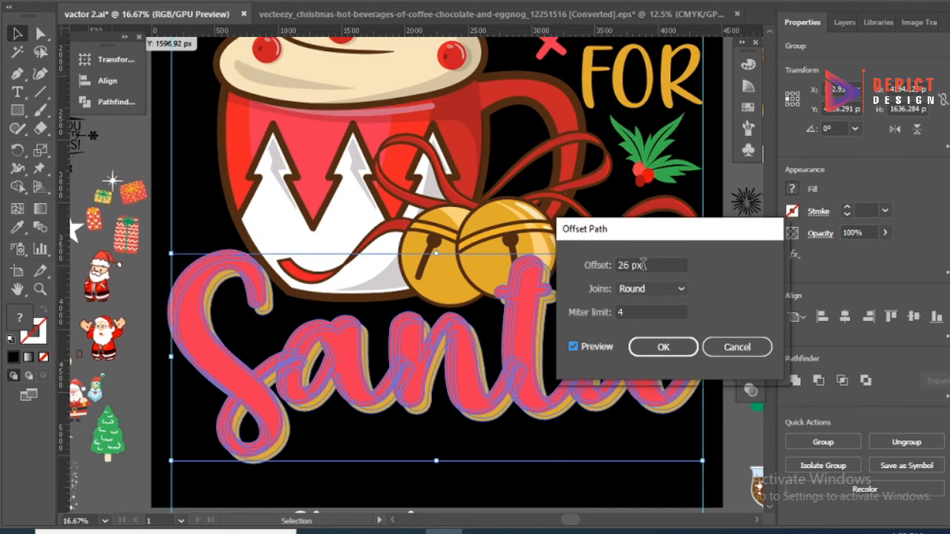
double_click(642, 264)
left_click(664, 347)
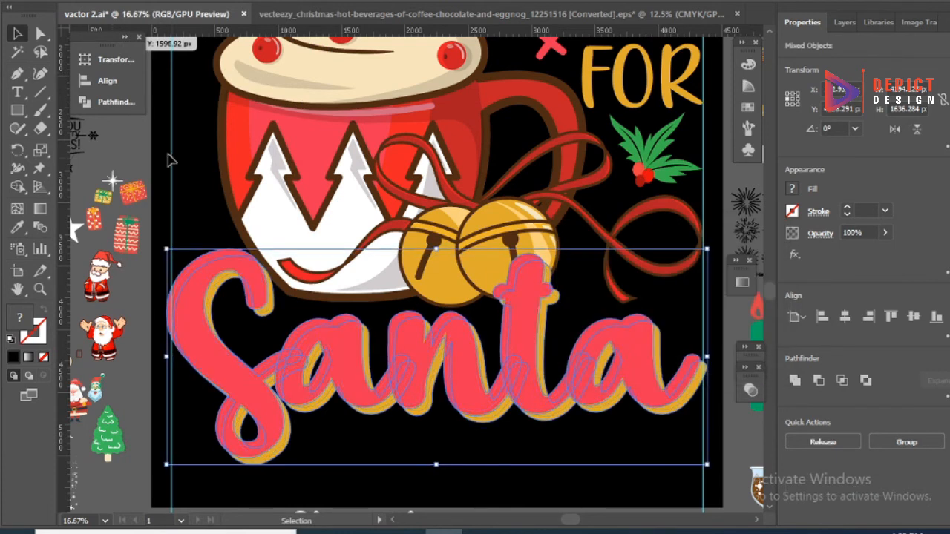
Unite the offset outlines of the Santa lettering and shadow into a single shape
left_click(119, 102)
left_click(193, 128)
key("ctrl+z")
left_click(217, 128)
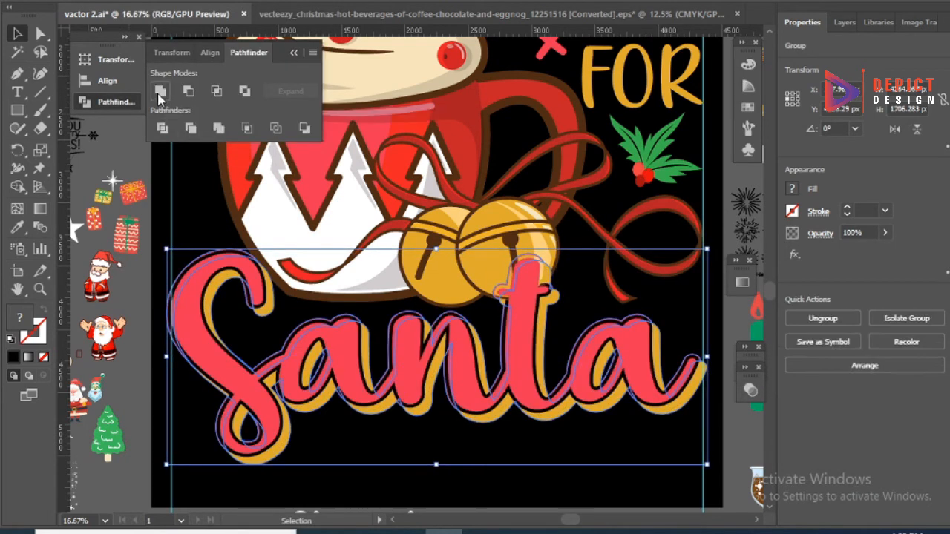
left_click(159, 91)
Fill the united Santa outline with the artboard's black and cut it
key("i")
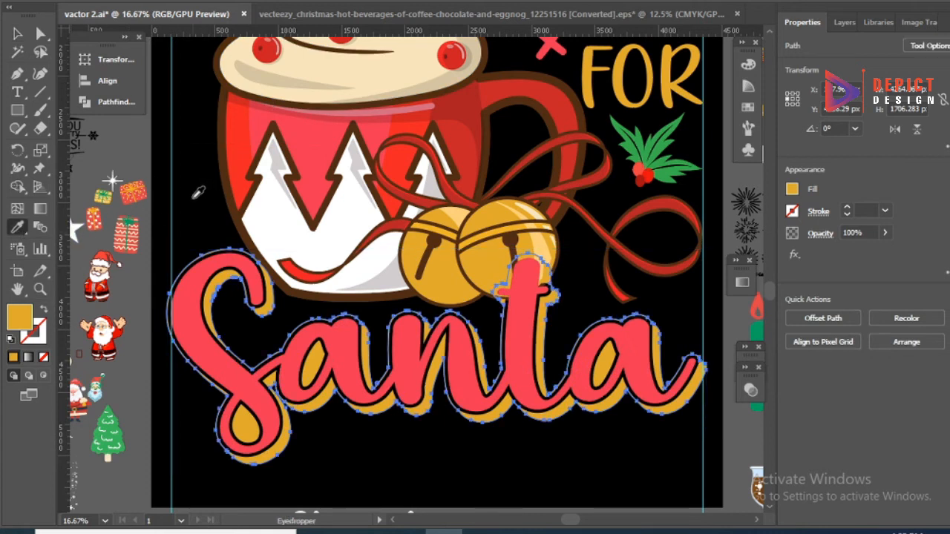
left_click(198, 192)
key("v")
left_click(198, 222)
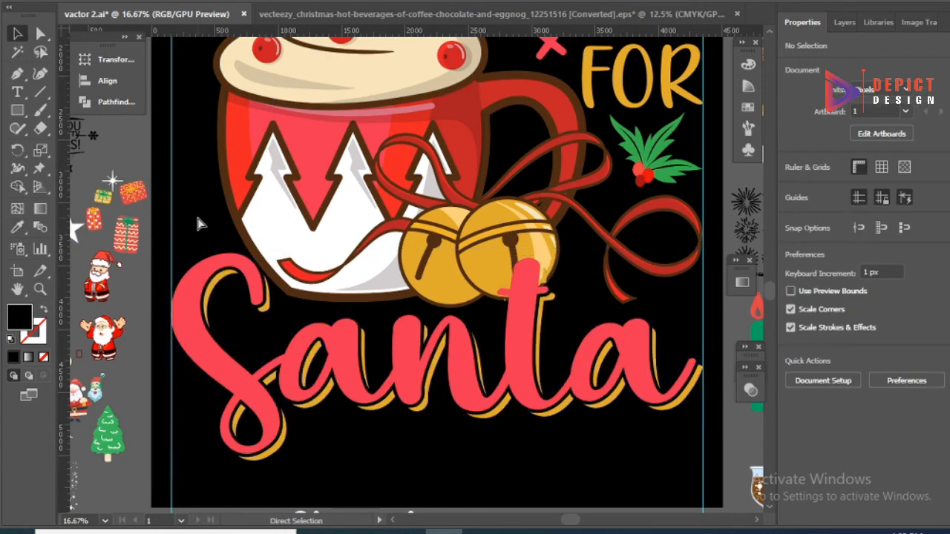
Add an unclipped opacity mask to the mug and bells artwork, paste the black Santa outline in place inside it, and return to the artwork
left_click(299, 273)
left_click(750, 392)
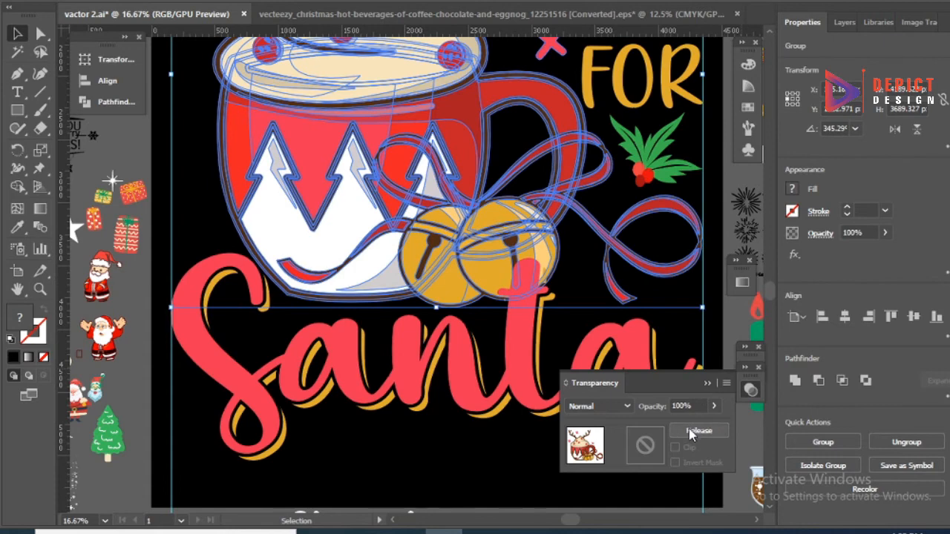
left_click(646, 446)
key("ctrl+f")
key("i")
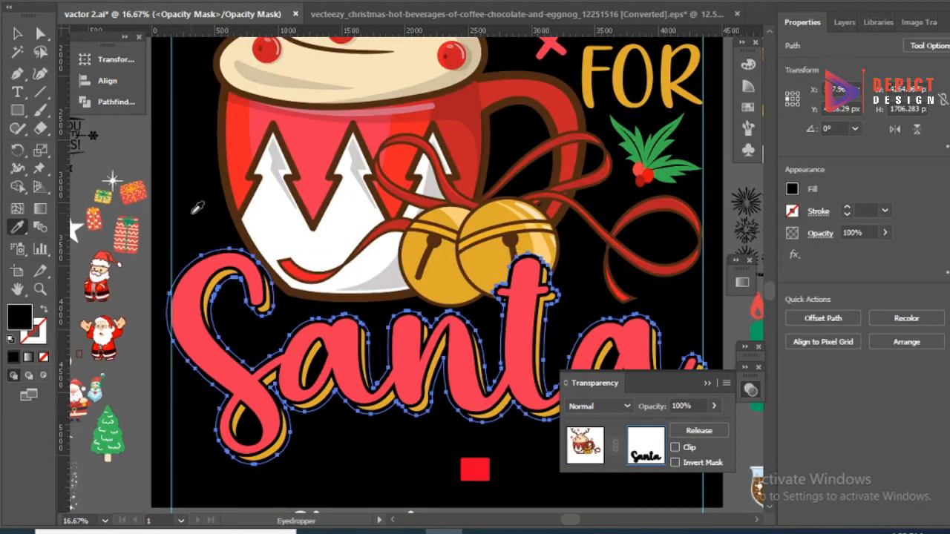
key("v")
left_click(586, 445)
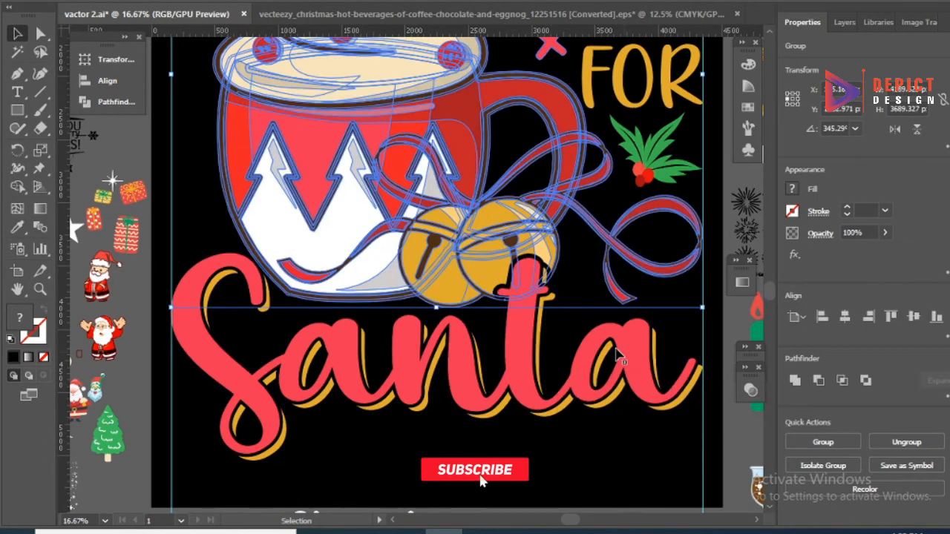
left_click(486, 364)
Group the complete design and scale it down around the middle of the black artboard
scroll(456, 388, "down", 1)
scroll(528, 315, "up", 3)
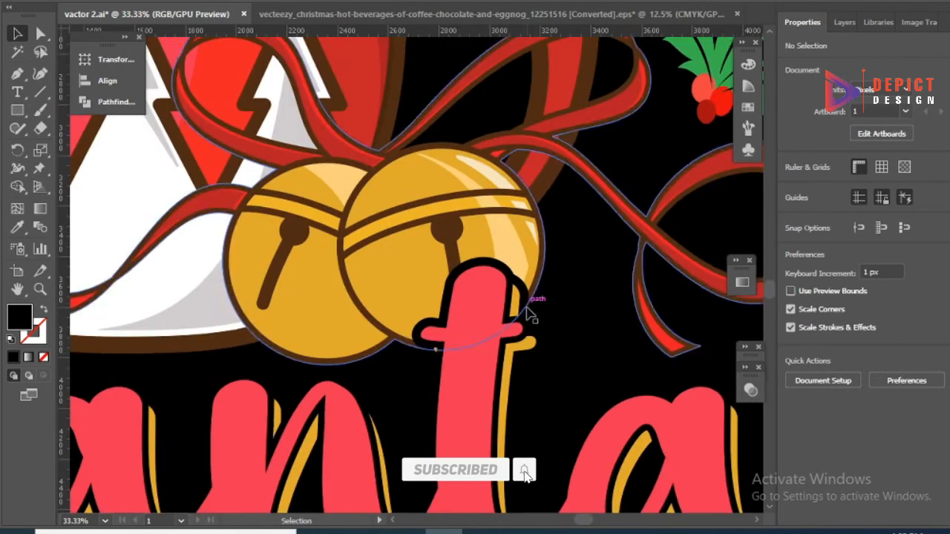
scroll(451, 389, "down", 4)
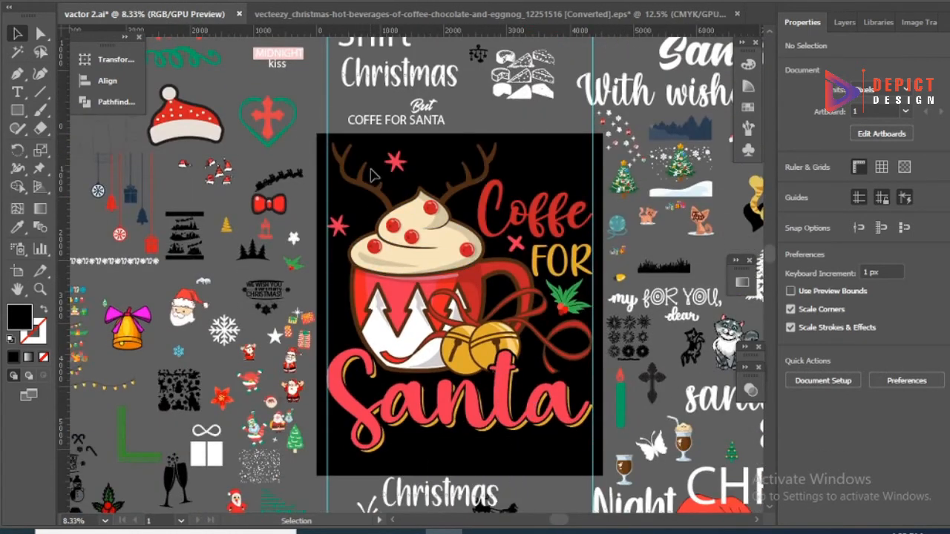
left_click_drag(343, 148, 534, 388)
right_click(568, 440)
left_click(568, 201)
left_click(532, 440)
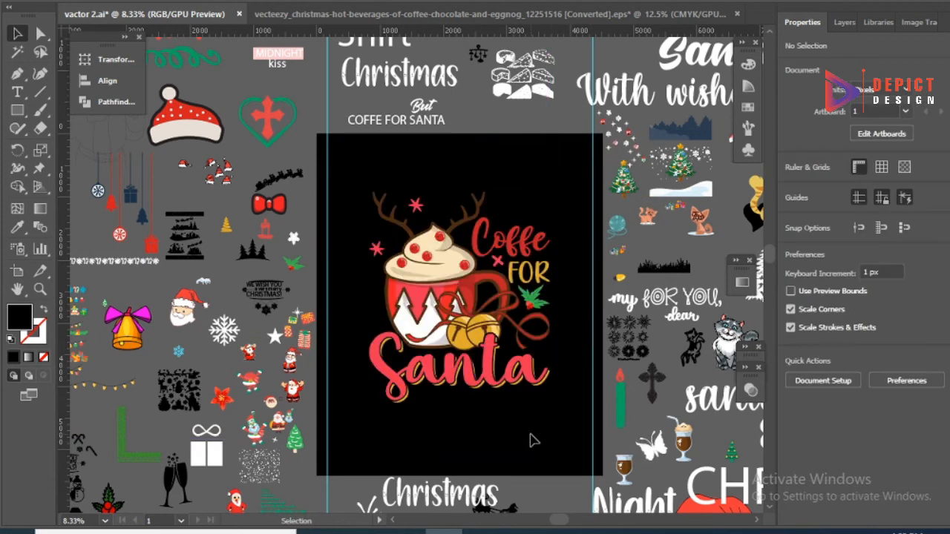